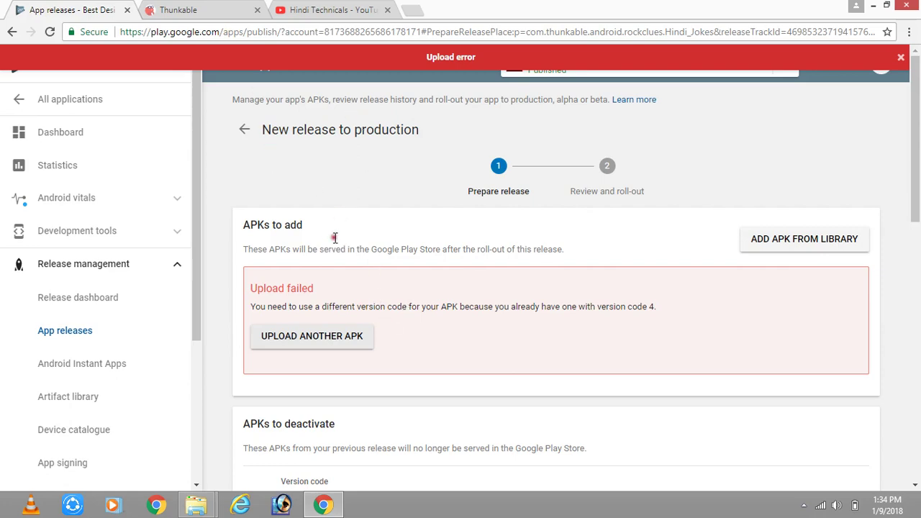
Step: Look over the Hindi Technicals YouTube channel home page and its uploads, and return to the Google Play Console release page
left_click(353, 11)
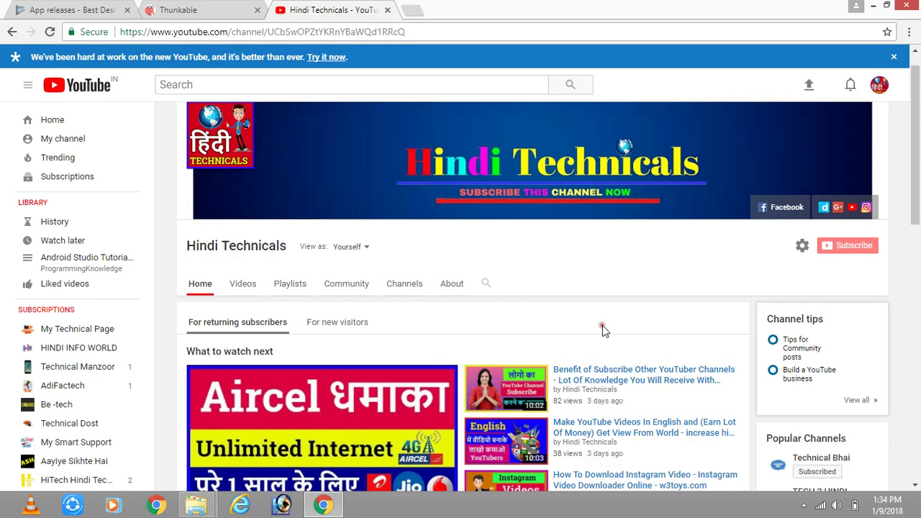
scroll(602, 330, "down", 1)
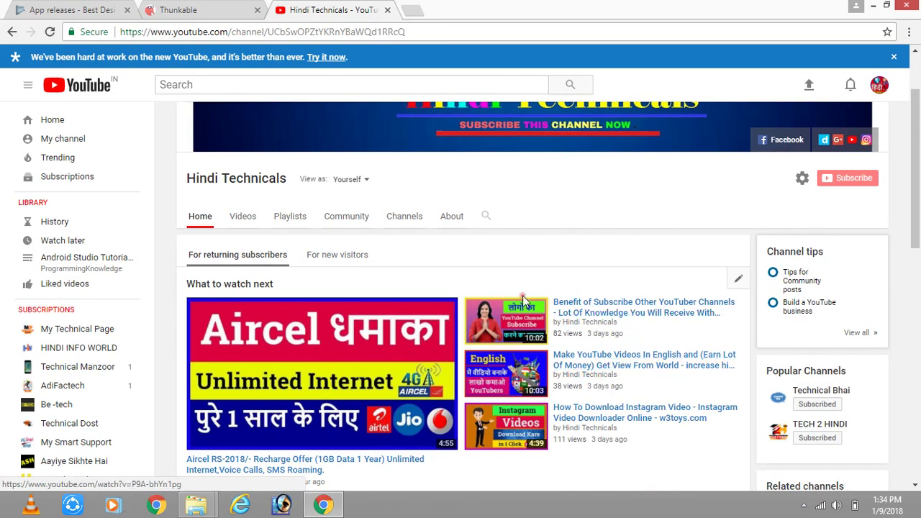
scroll(544, 287, "down", 4)
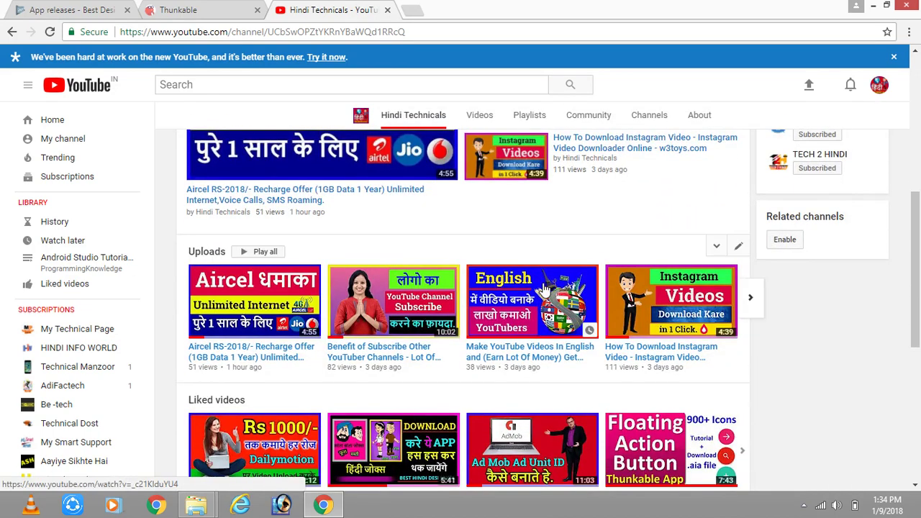
scroll(533, 317, "up", 5)
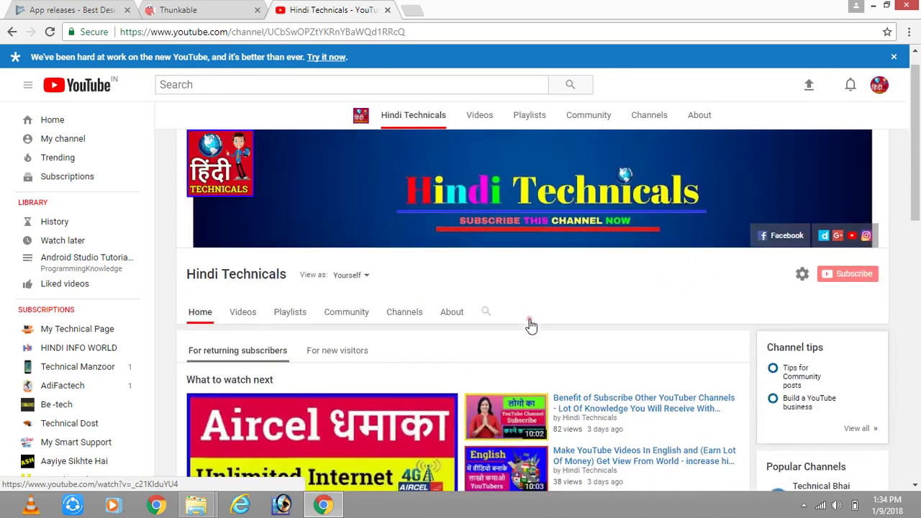
scroll(482, 302, "down", 2)
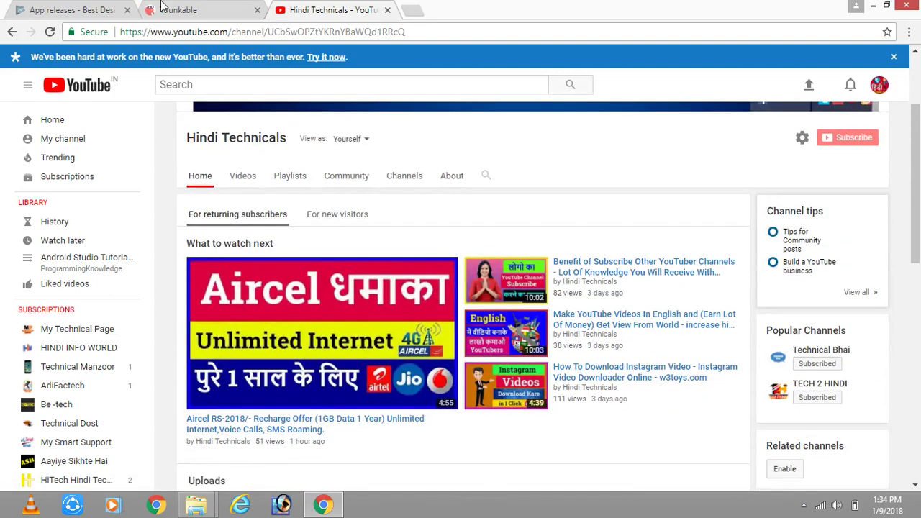
left_click(82, 7)
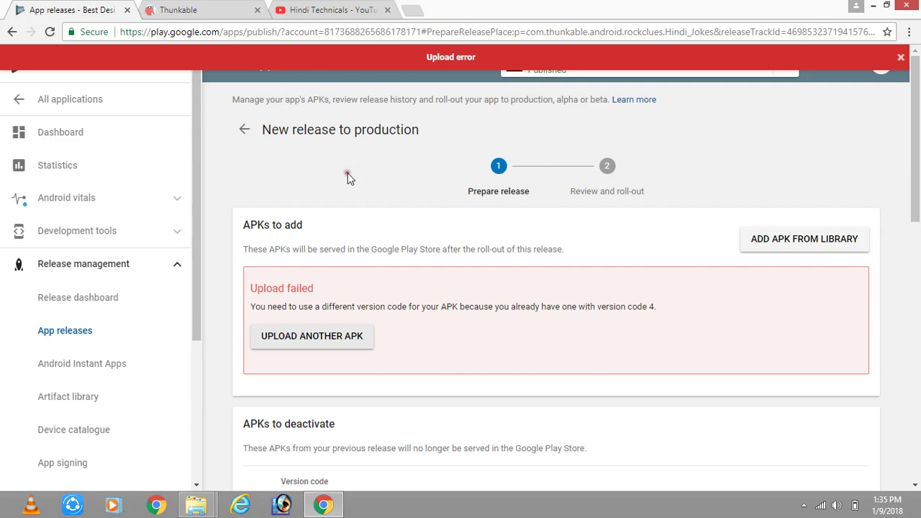
left_click(388, 171)
left_click(459, 285)
left_click(402, 292)
left_click(416, 325)
left_click(429, 319)
left_click(432, 313)
left_click(348, 258)
left_click(355, 257)
left_click(403, 374)
left_click(406, 327)
left_click(358, 321)
left_click(490, 283)
left_click(295, 335)
Step: Switch to Thunkable, reload the site, decline the bug report and open the Hindi_Jokes project
left_click(203, 10)
left_click(49, 32)
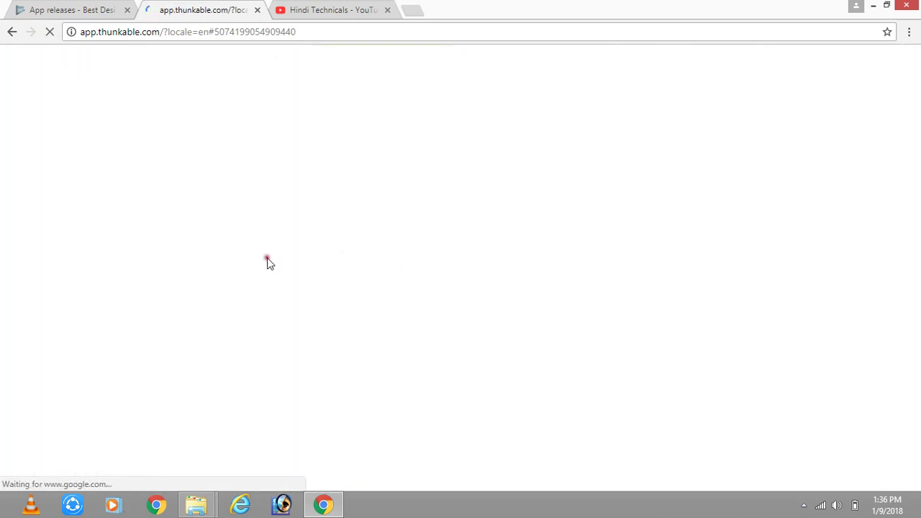
left_click(57, 9)
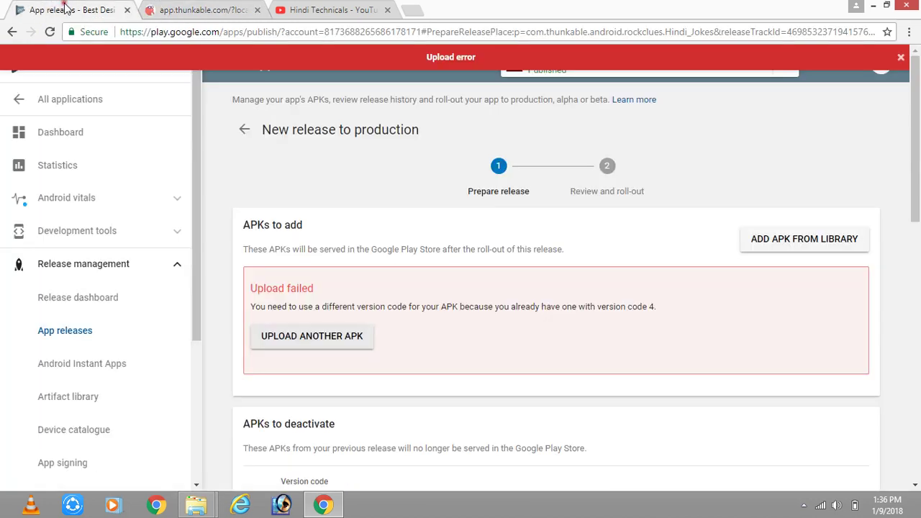
left_click(197, 10)
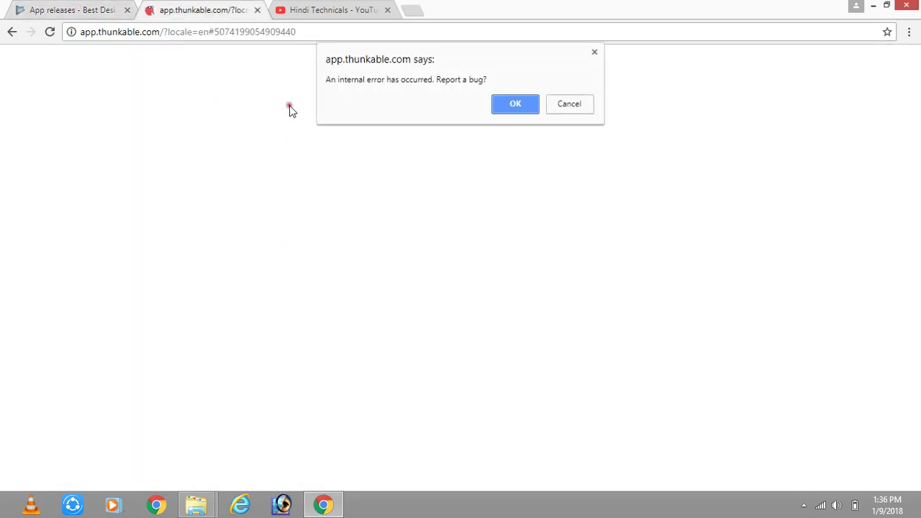
left_click(563, 110)
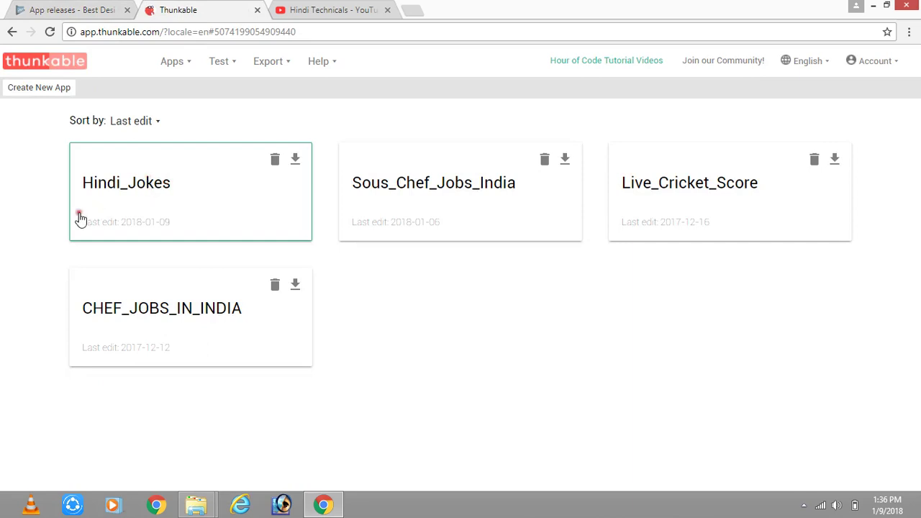
left_click(137, 196)
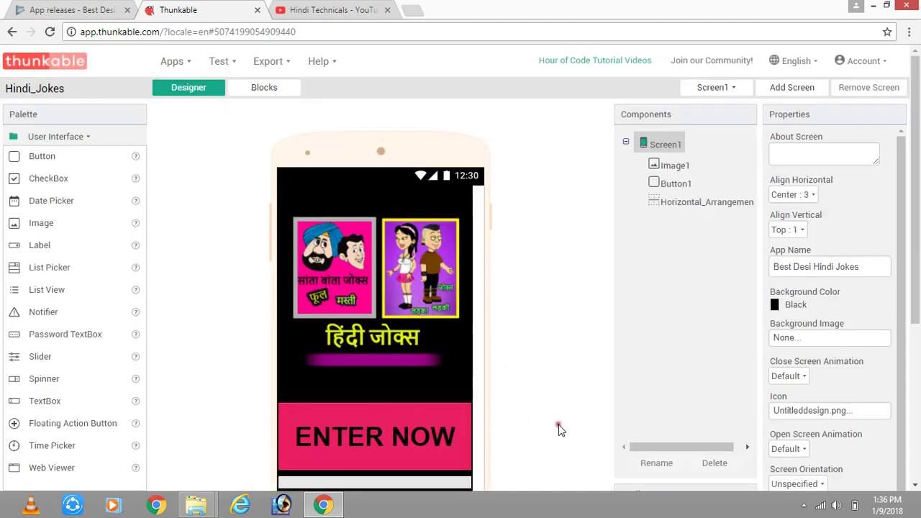
left_click(804, 505)
left_click(804, 505)
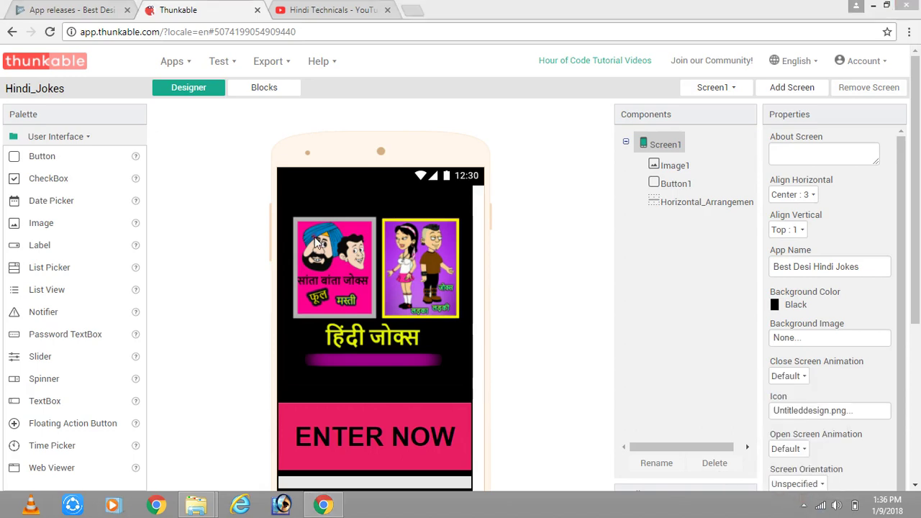
Step: Switch to Google Play Console and open the pending production release of Best Desi Hindi Jokes for editing
left_click(85, 10)
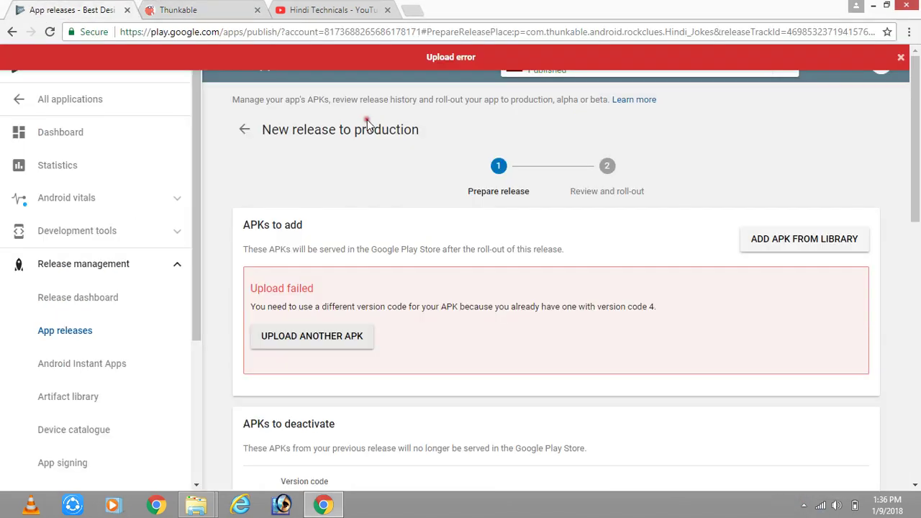
left_click(77, 106)
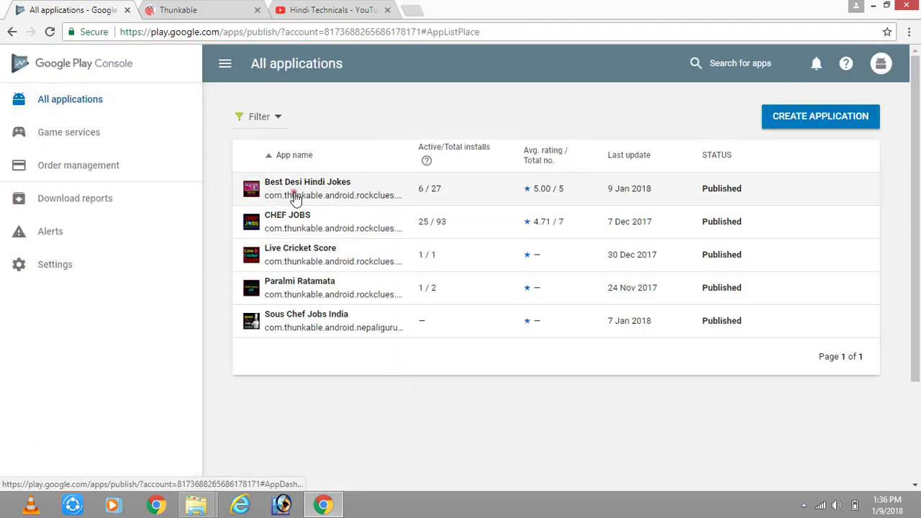
left_click(335, 190)
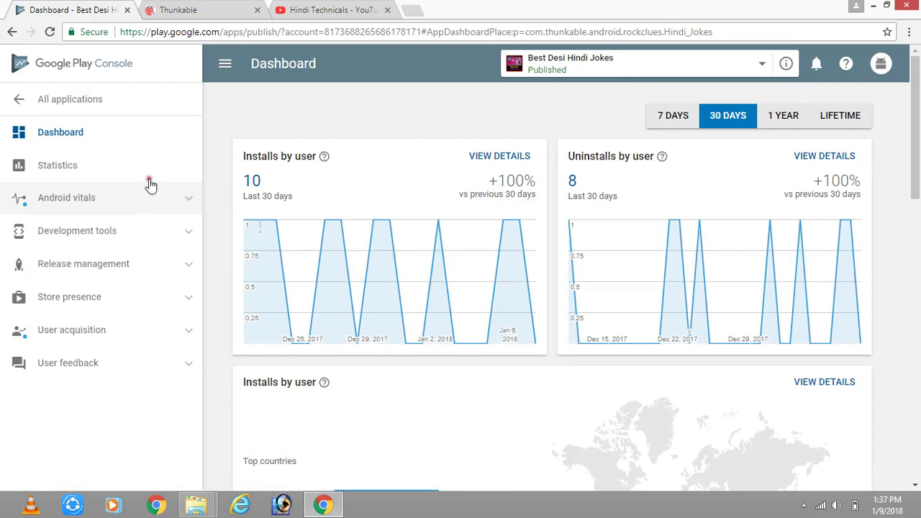
left_click(91, 264)
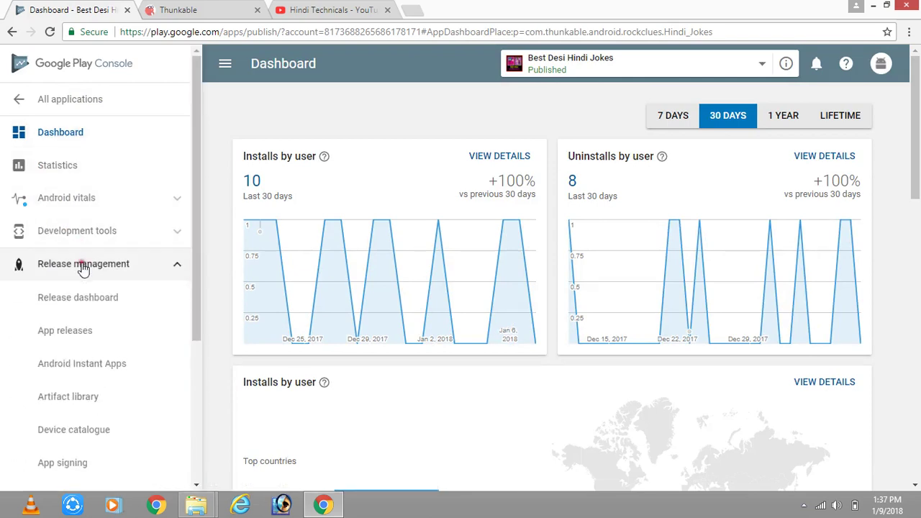
left_click(67, 334)
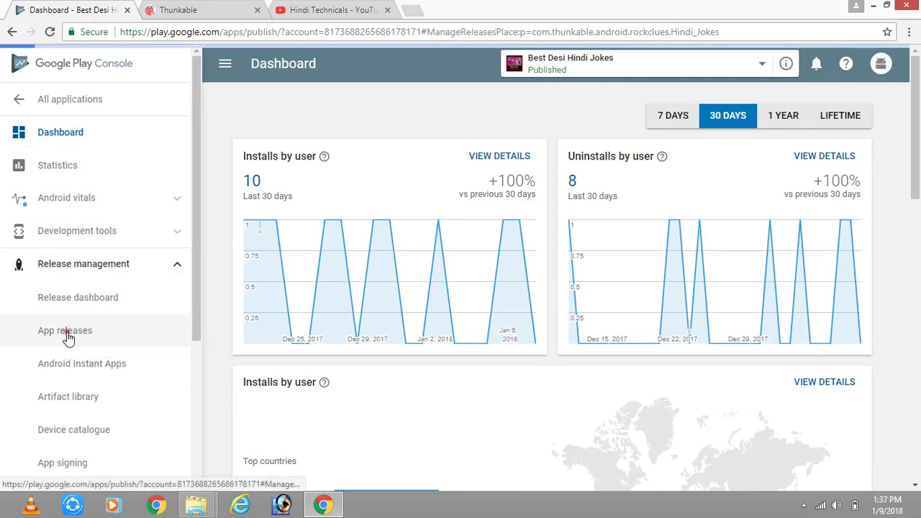
left_click(846, 185)
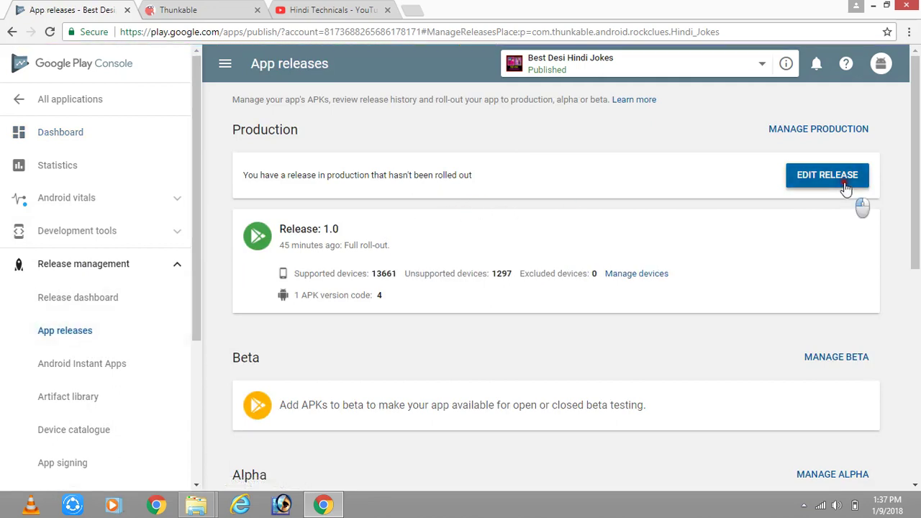
Step: Try to upload Hindi Jokes.apk from the Hindi Technicals downloads folder to the new production release
left_click(479, 344)
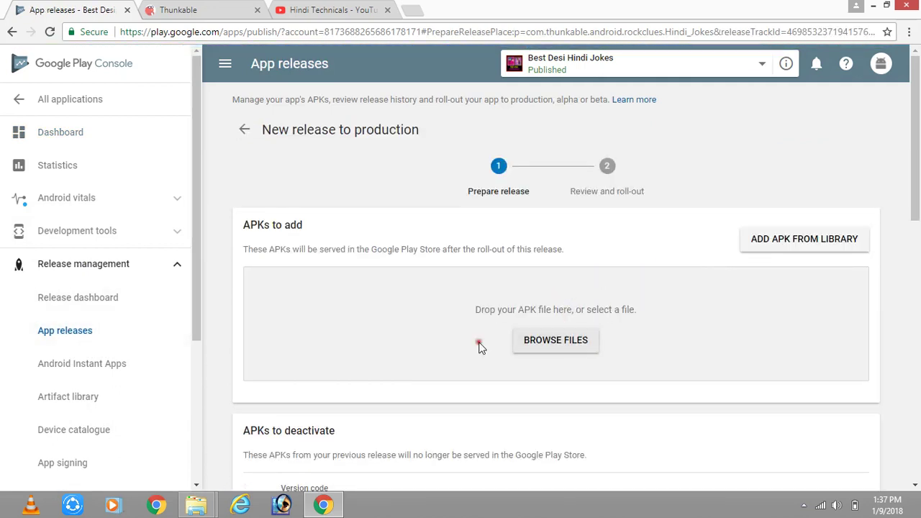
left_click(526, 343)
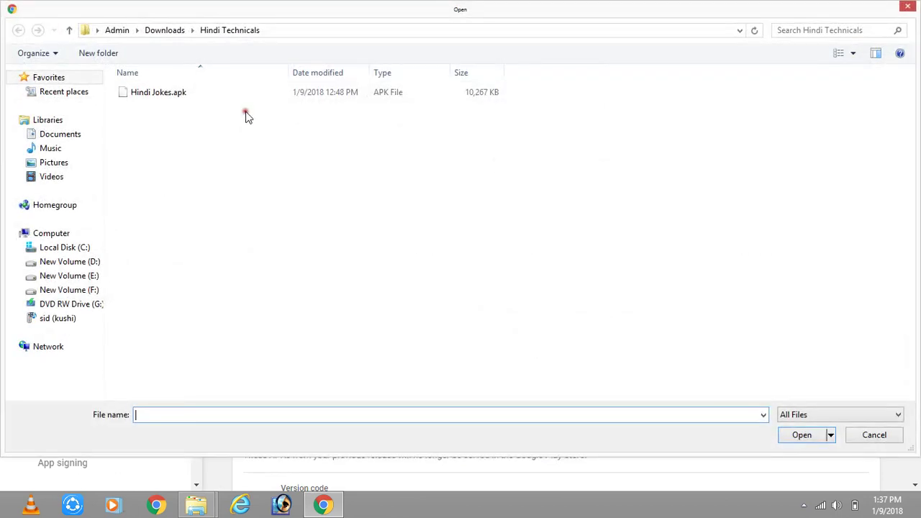
left_click(233, 92)
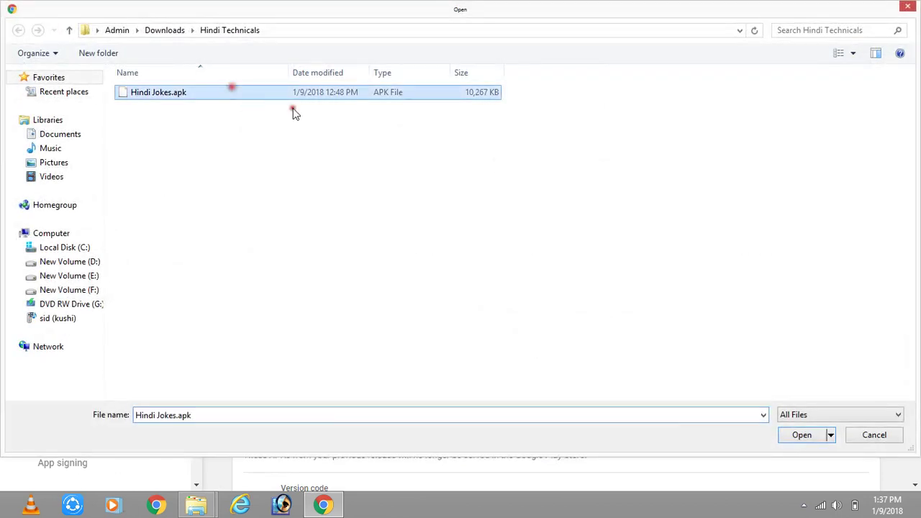
left_click(804, 437)
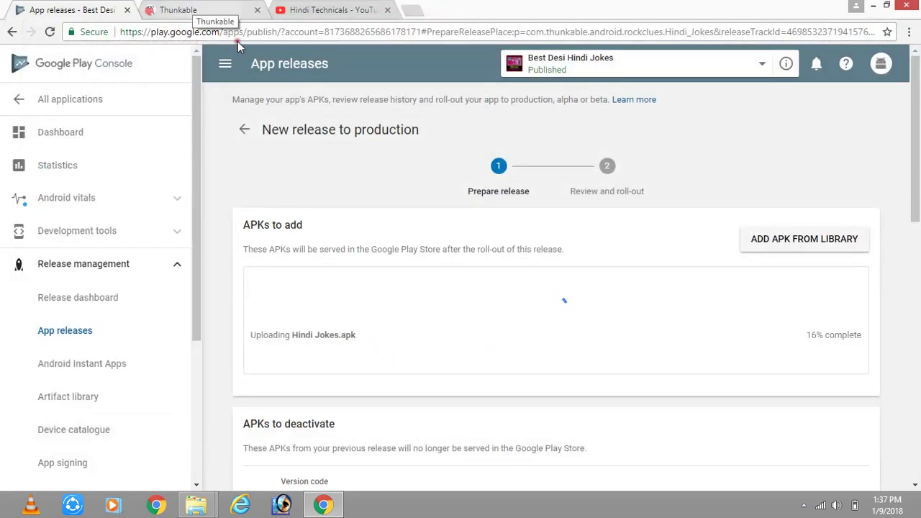
Step: Switch to Thunkable and set the Version Code of Screen1 in the Hindi_Jokes project to 5
left_click(184, 11)
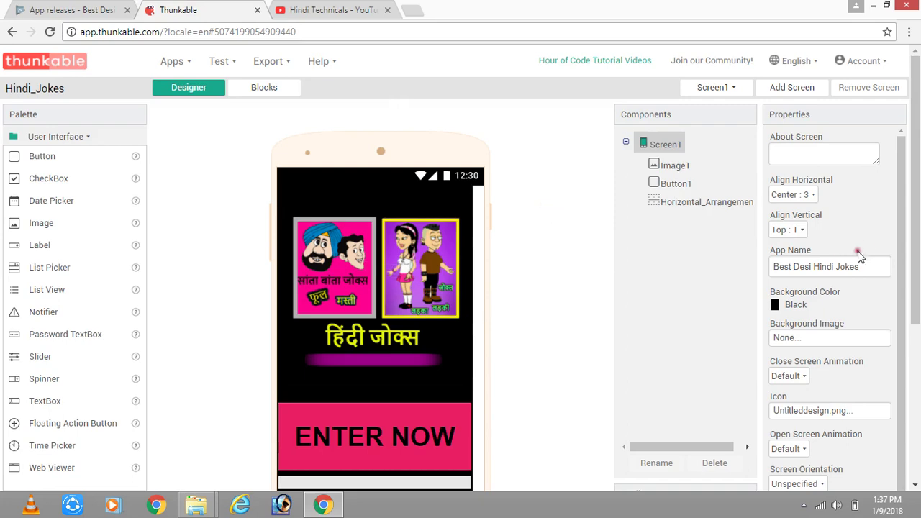
left_click_drag(918, 207, 913, 310)
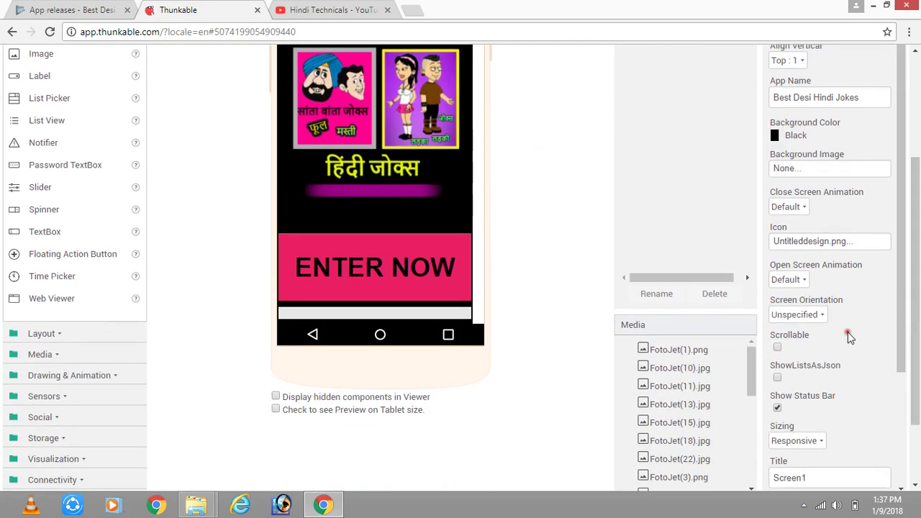
scroll(866, 319, "down", 2)
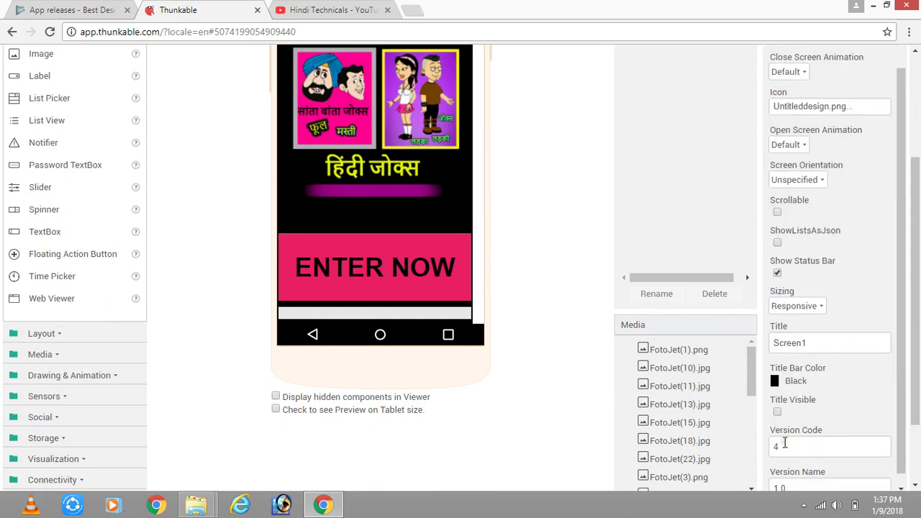
left_click(783, 444)
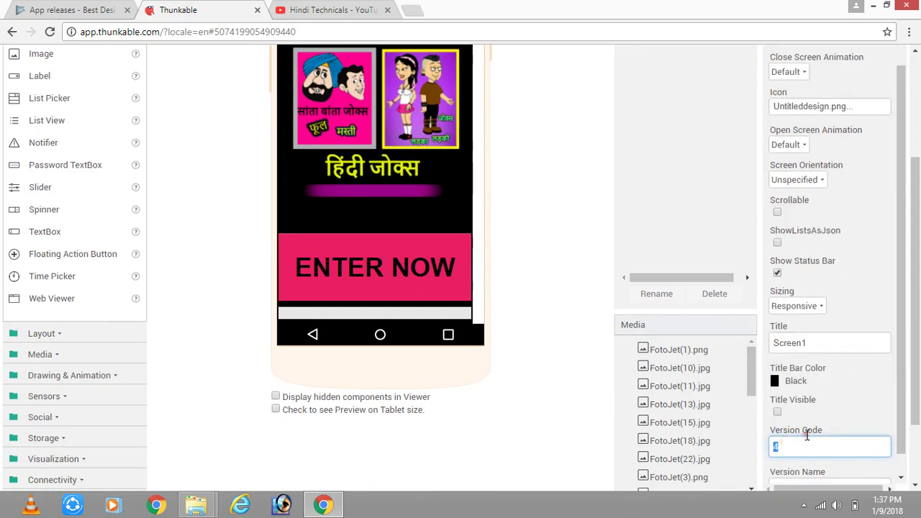
type("5")
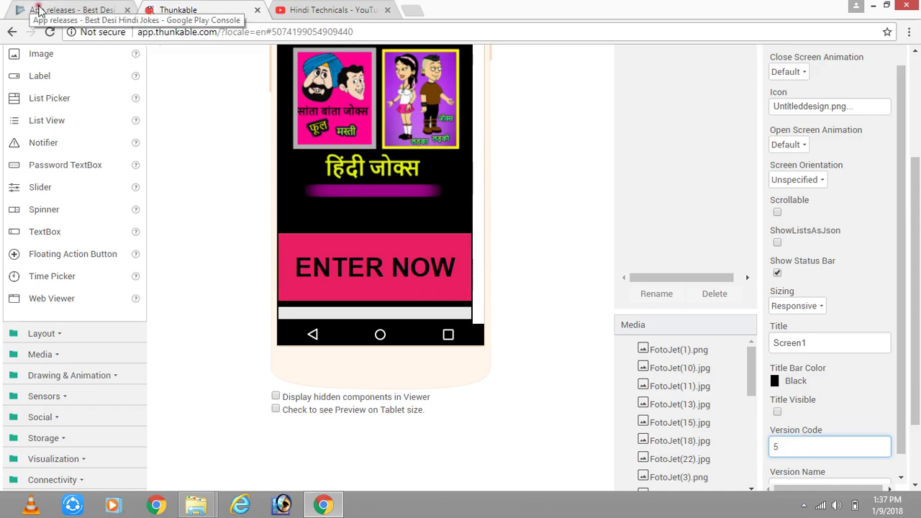
Step: Export the Hindi_Jokes project as an .apk file saved to the computer
left_click(41, 11)
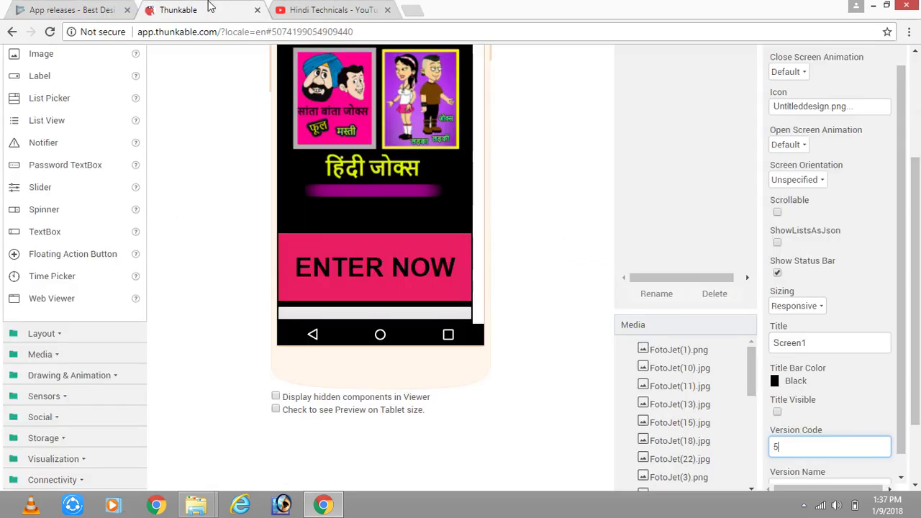
left_click(213, 9)
scroll(627, 344, "down", 2)
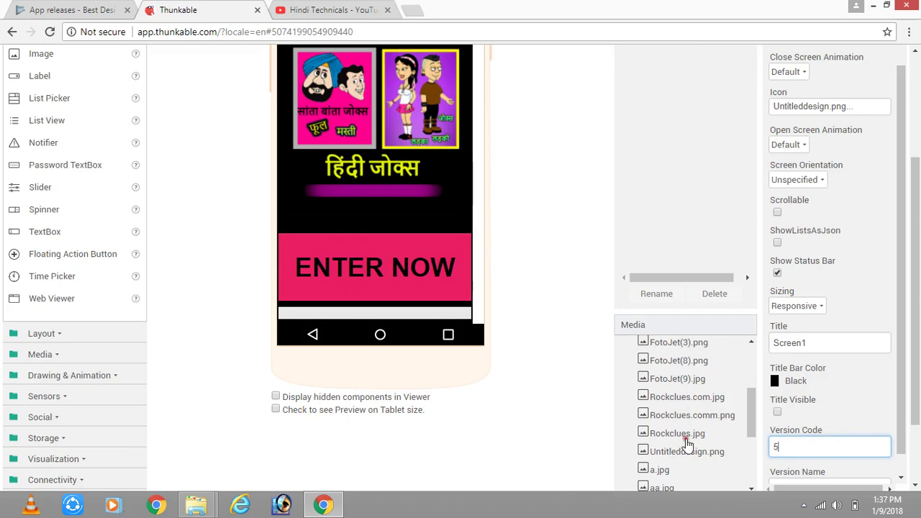
scroll(520, 428, "up", 3)
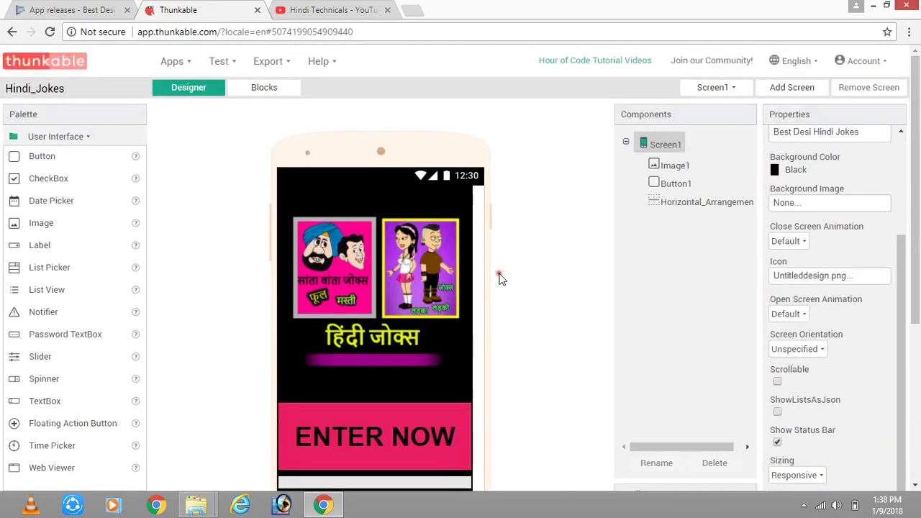
left_click(272, 62)
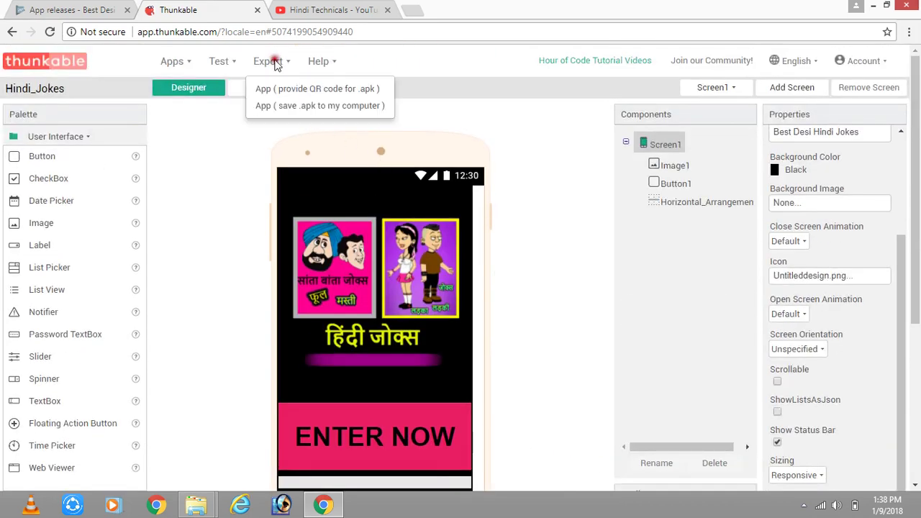
left_click(302, 105)
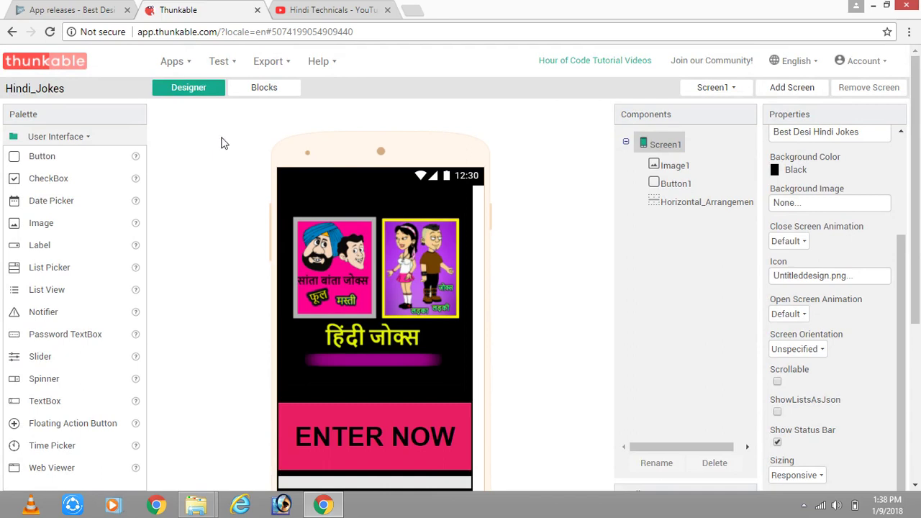
left_click(246, 109)
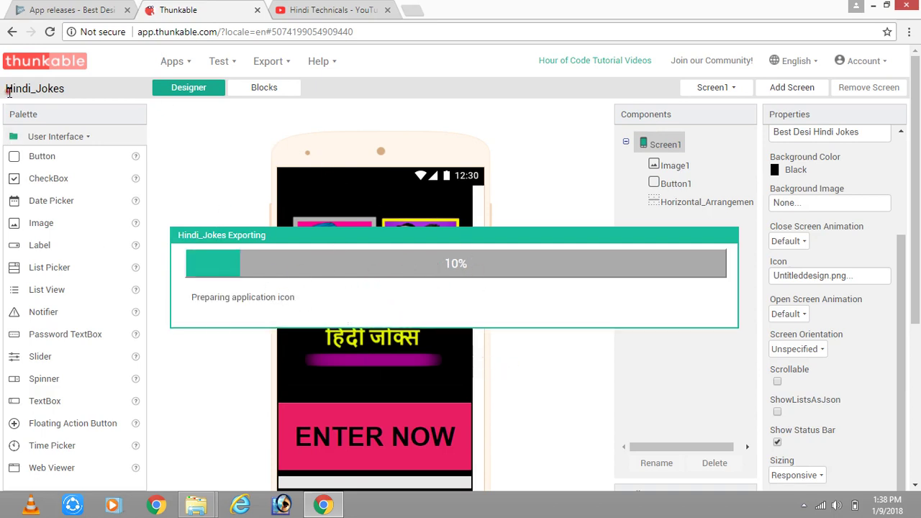
Step: Check the APK upload status on the Play Console production release page and return to the Thunkable export
left_click(106, 9)
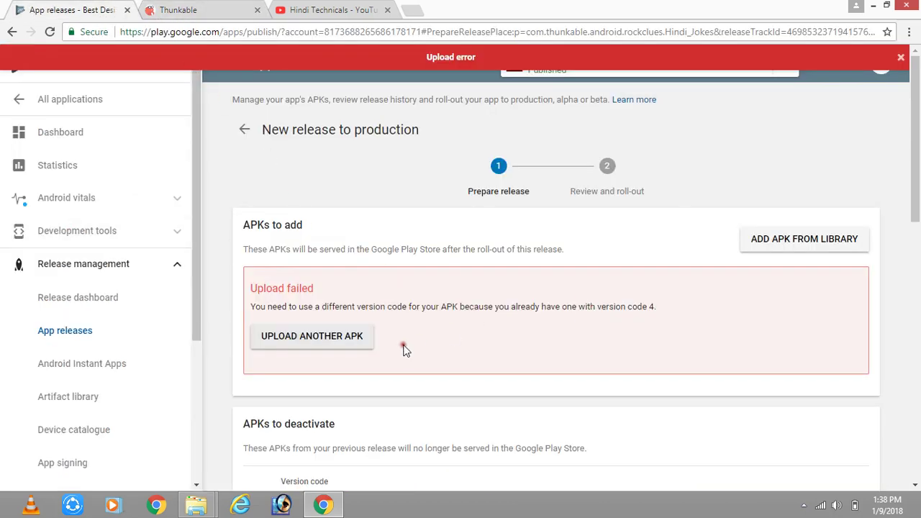
scroll(379, 360, "down", 2)
scroll(370, 360, "up", 2)
left_click(202, 11)
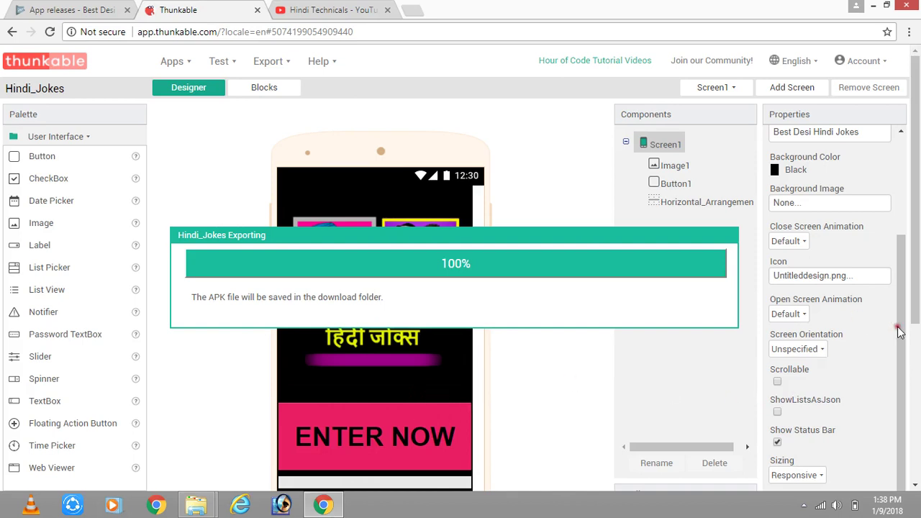
scroll(918, 289, "down", 2)
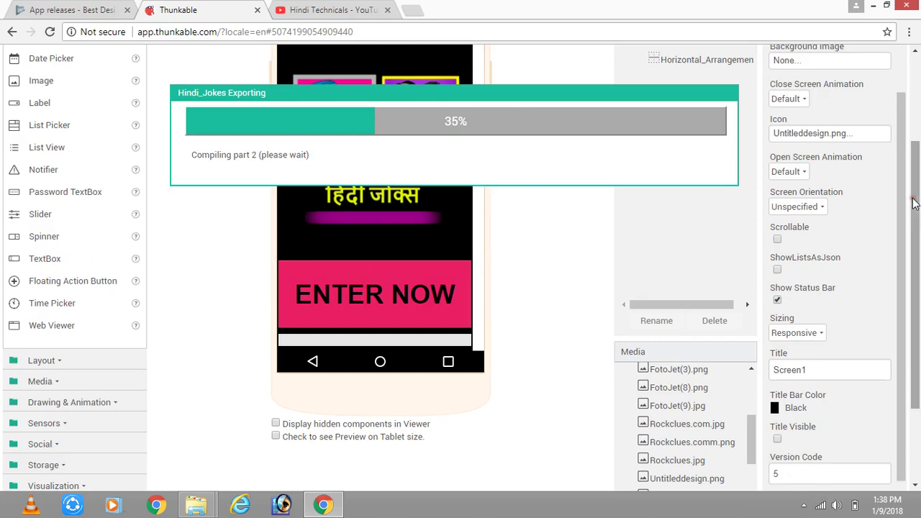
left_click_drag(912, 200, 908, 156)
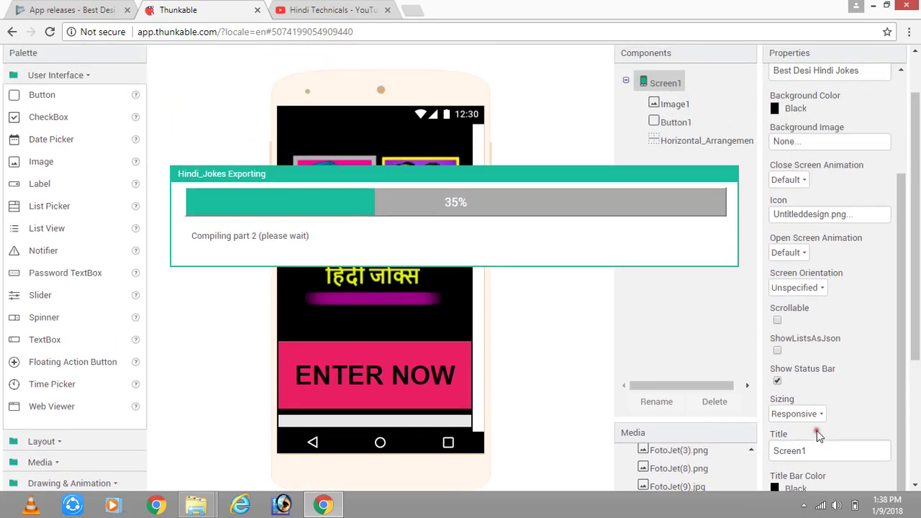
left_click_drag(918, 308, 911, 376)
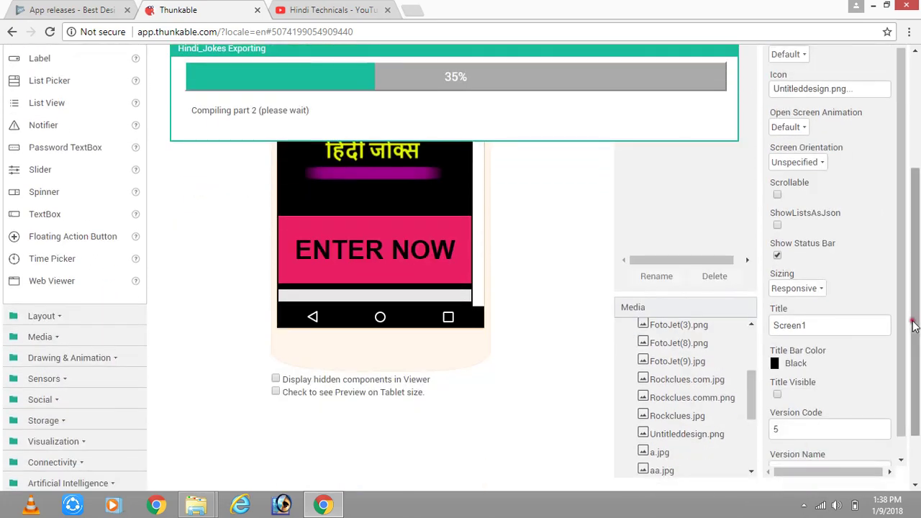
left_click_drag(917, 306, 905, 403)
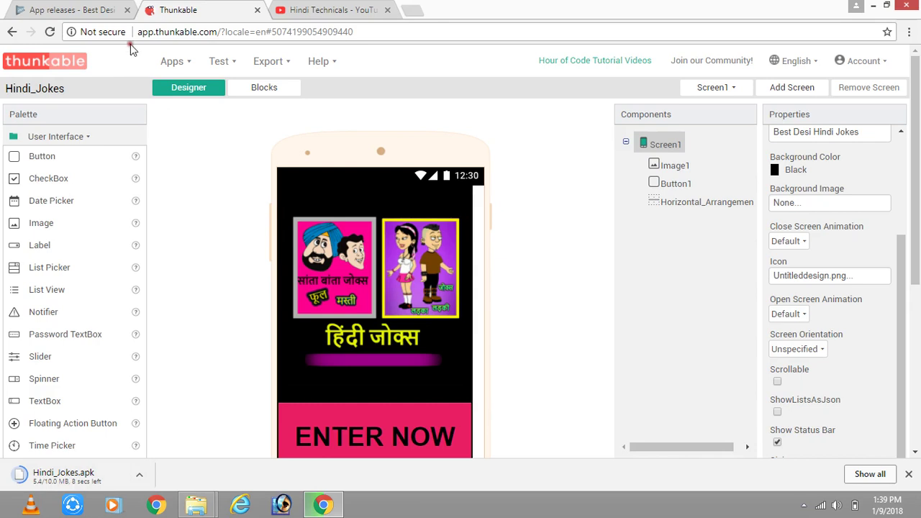
Step: Switch to the Play Console and upload the re-exported Hindi Jokes.apk from the Hindi Technicals downloads folder to the production release
left_click(108, 9)
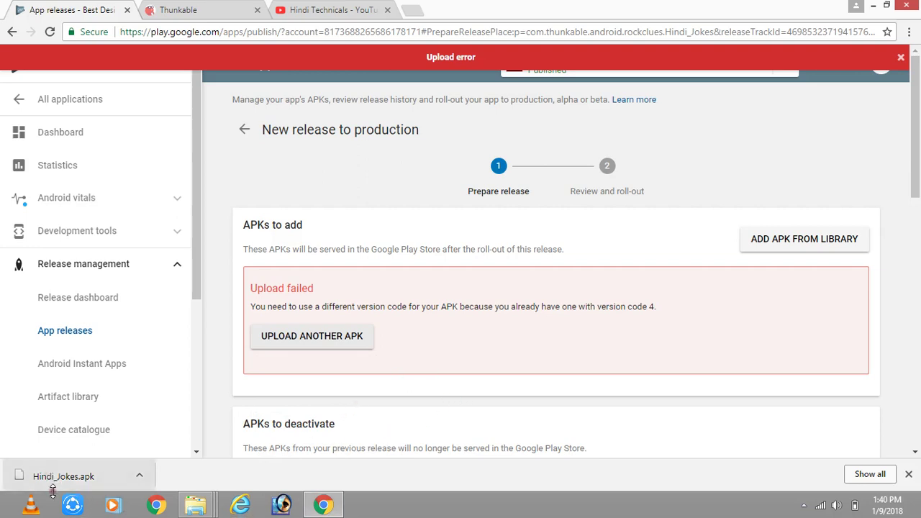
left_click(319, 342)
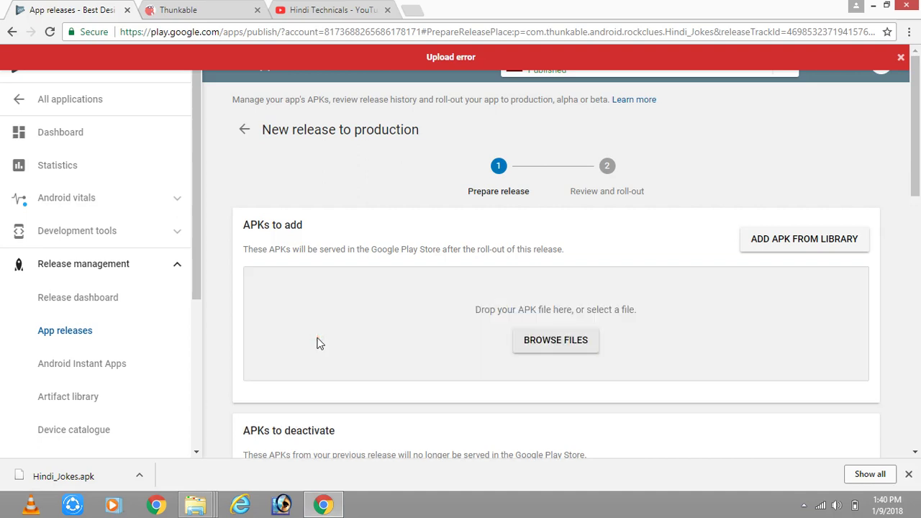
left_click(554, 345)
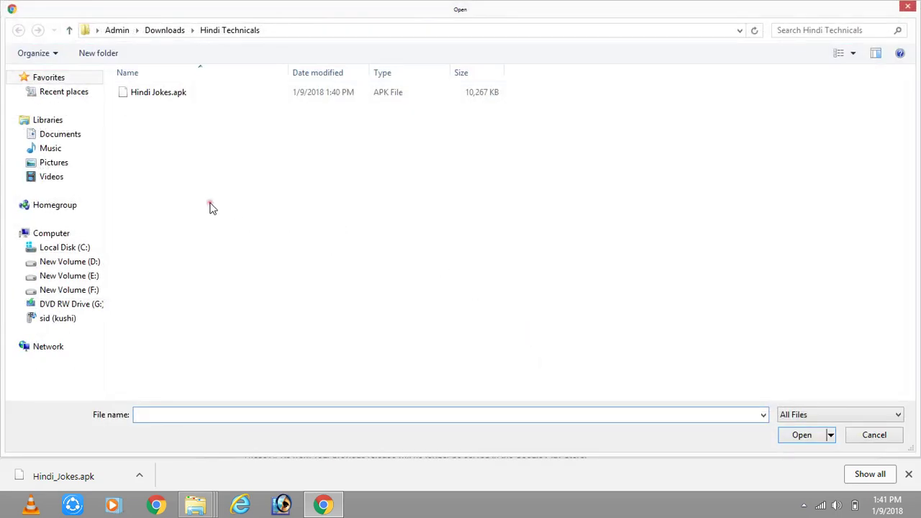
left_click(166, 95)
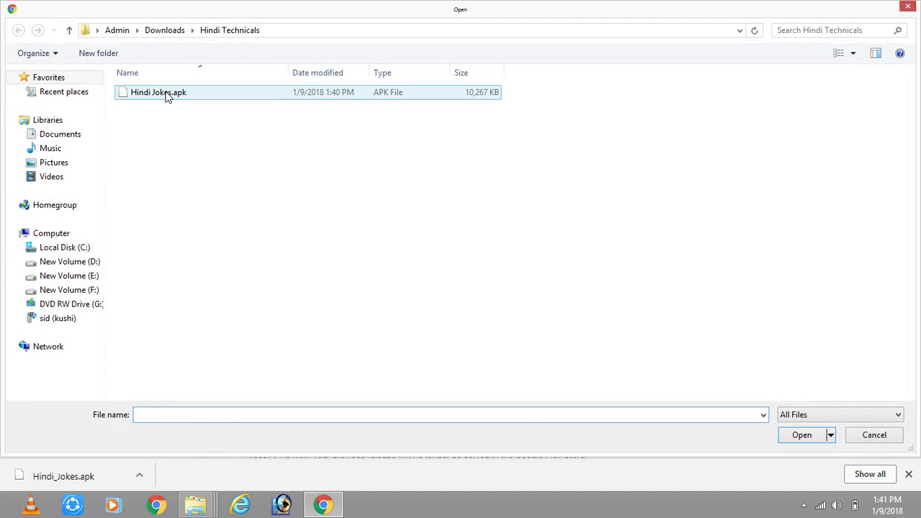
left_click(165, 95)
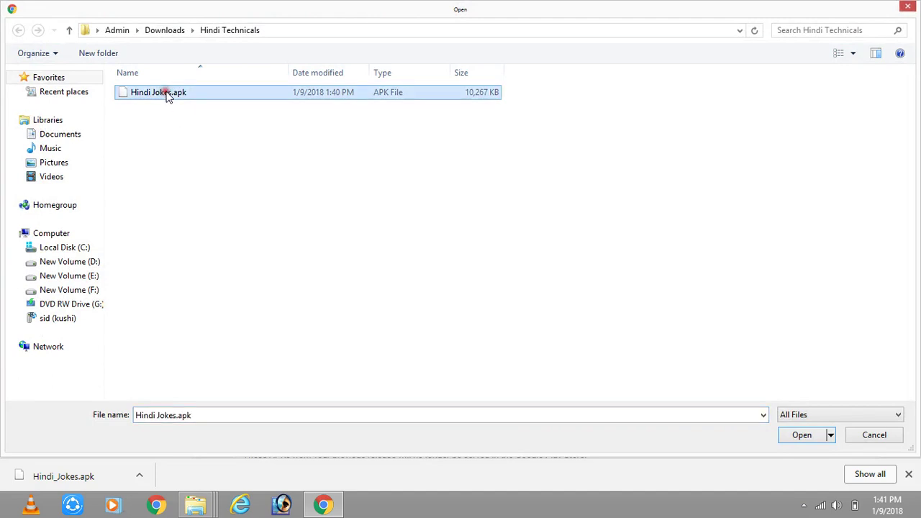
left_click(801, 436)
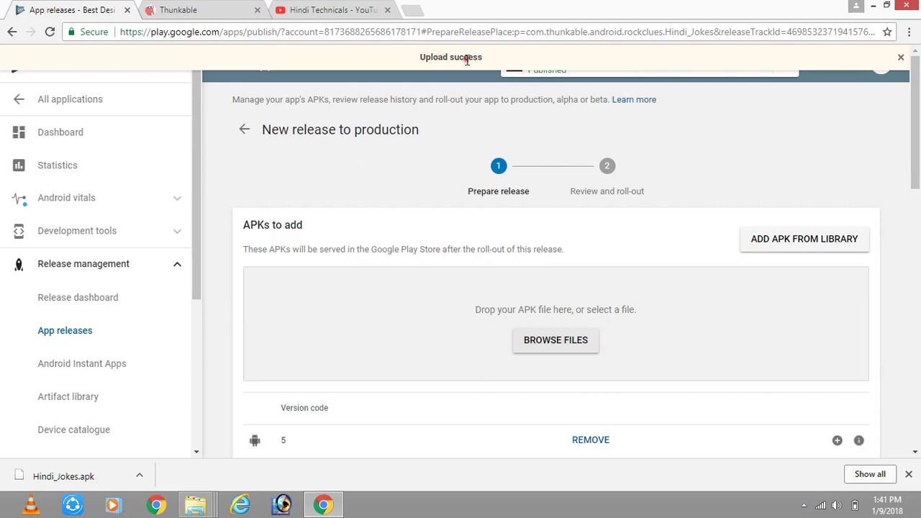
Step: Check the APKs to add and deactivate in the new production release, and save the release without entering release notes
scroll(547, 259, "down", 1)
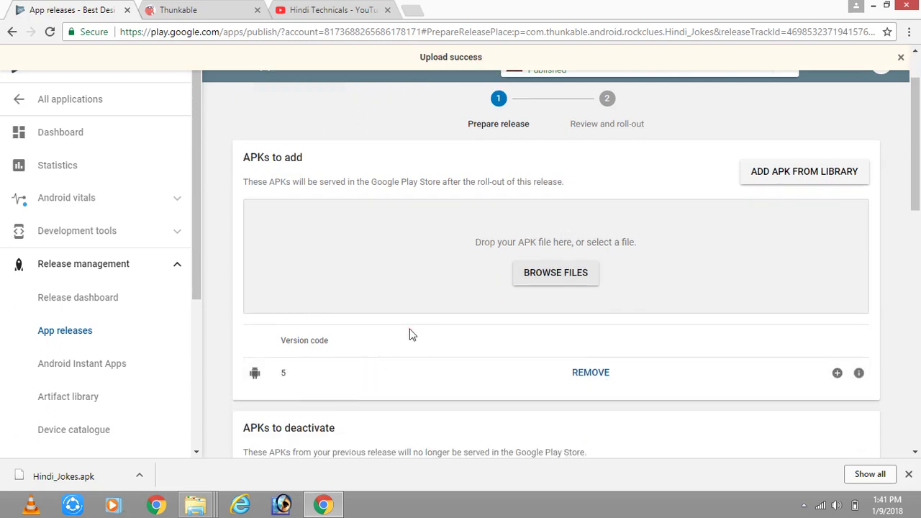
scroll(417, 332, "down", 2)
scroll(428, 325, "down", 1)
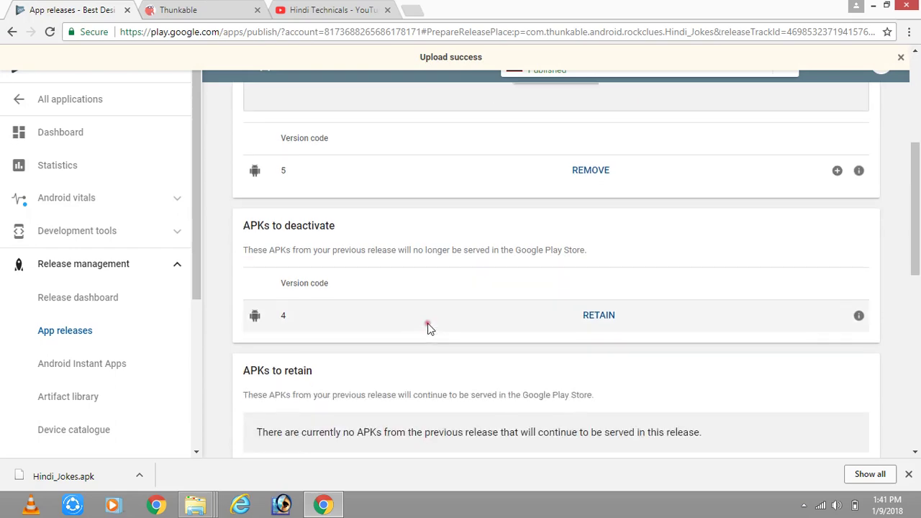
scroll(451, 321, "up", 4)
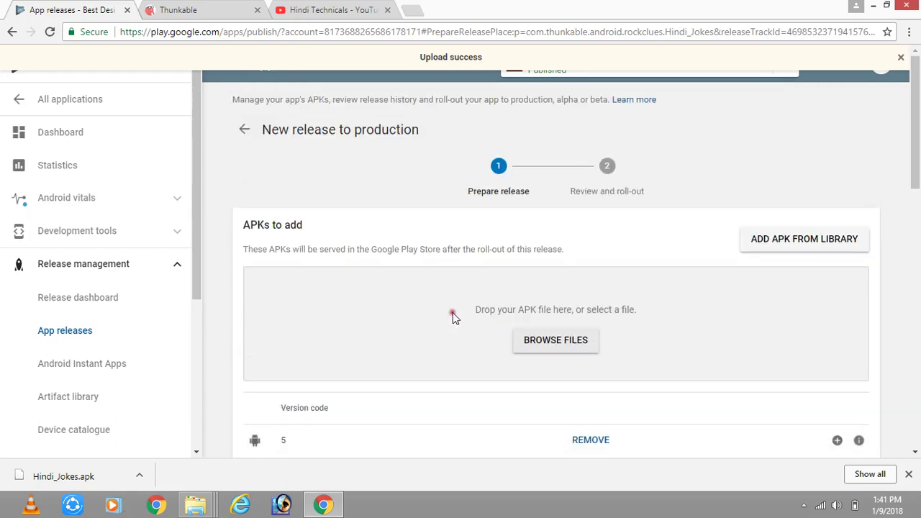
scroll(452, 314, "down", 5)
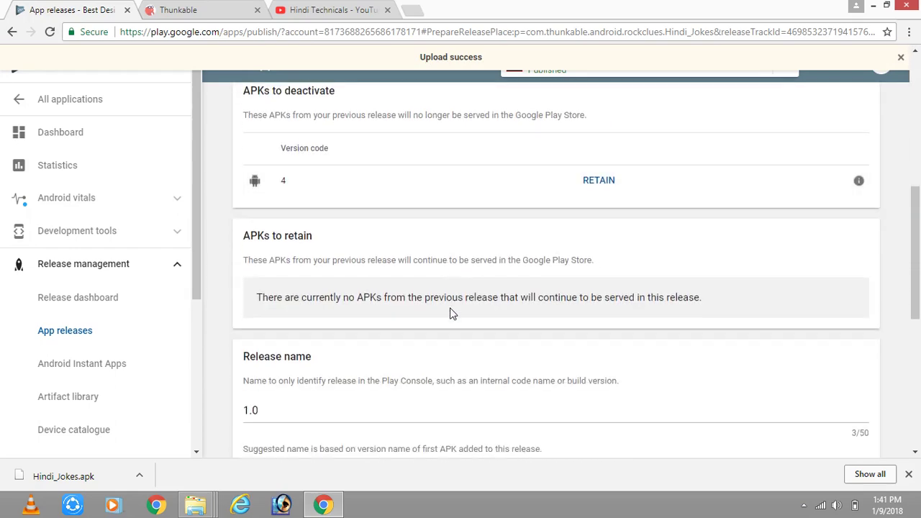
left_click(444, 322)
scroll(448, 319, "down", 5)
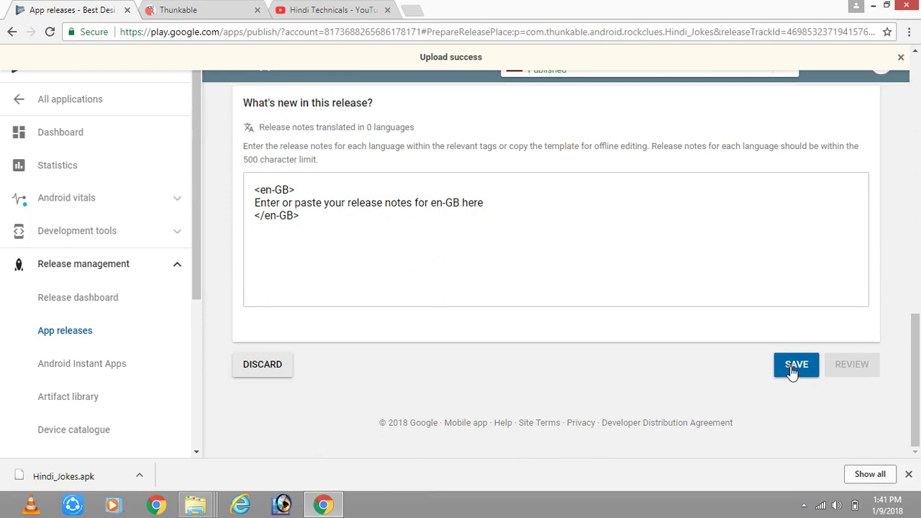
left_click(795, 365)
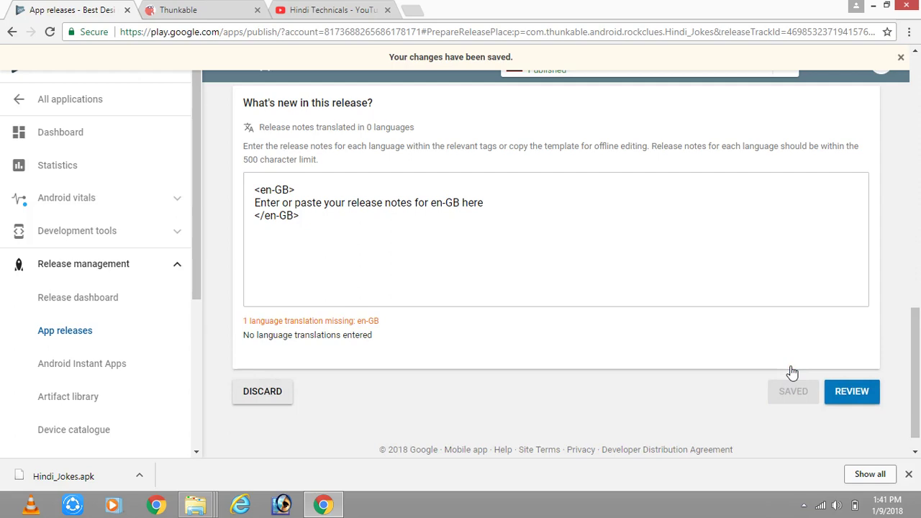
Step: Recheck the saved release's APK version codes and proceed to the release review
scroll(663, 342, "up", 4)
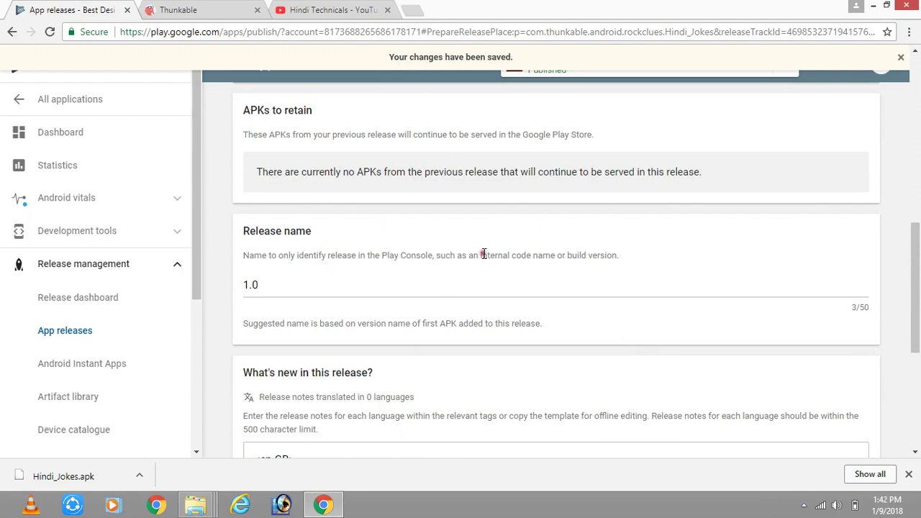
scroll(324, 337, "up", 2)
scroll(323, 339, "up", 1)
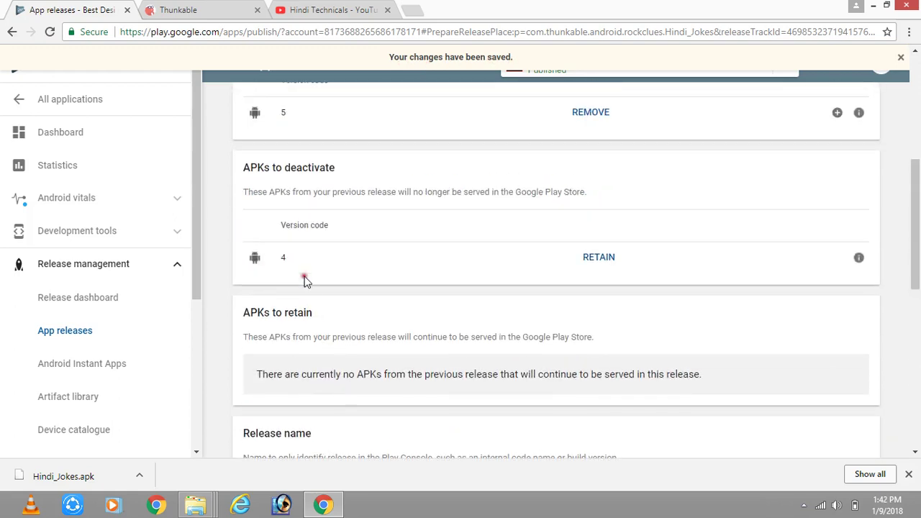
scroll(300, 263, "up", 1)
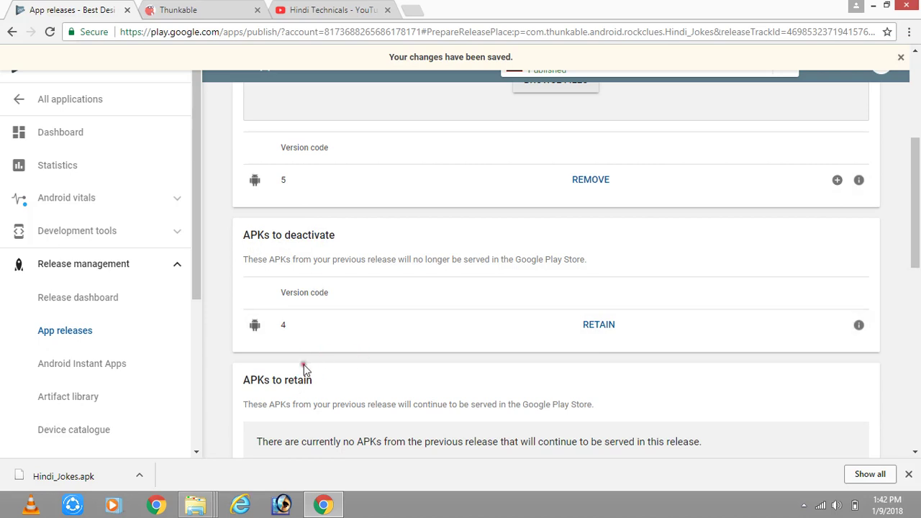
scroll(578, 329, "down", 7)
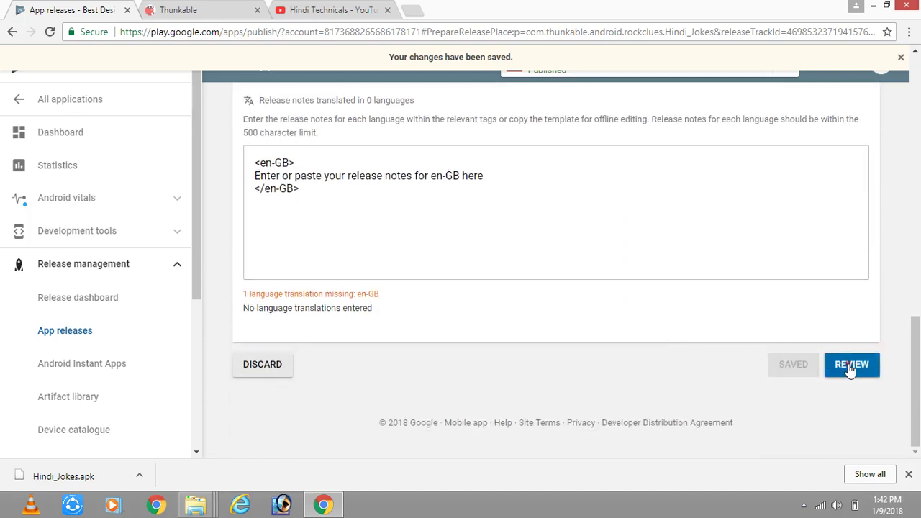
left_click(852, 365)
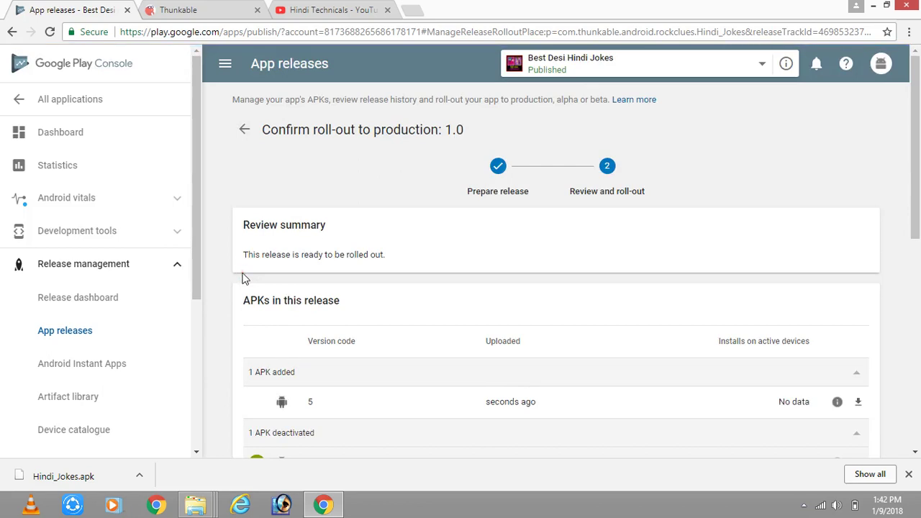
Step: Review the APKs and 100% roll-out percentage, and start the roll-out of release 1.0 to production
scroll(463, 280, "down", 1)
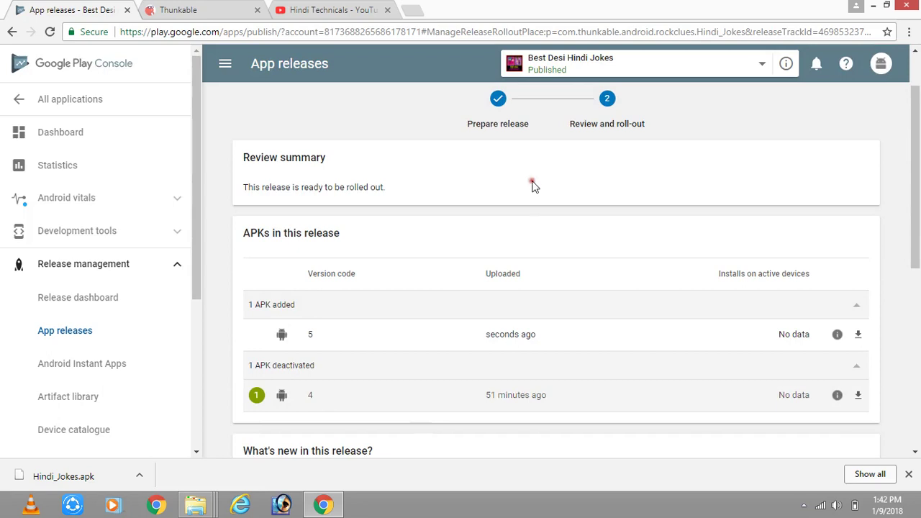
scroll(440, 263, "down", 1)
scroll(440, 264, "down", 2)
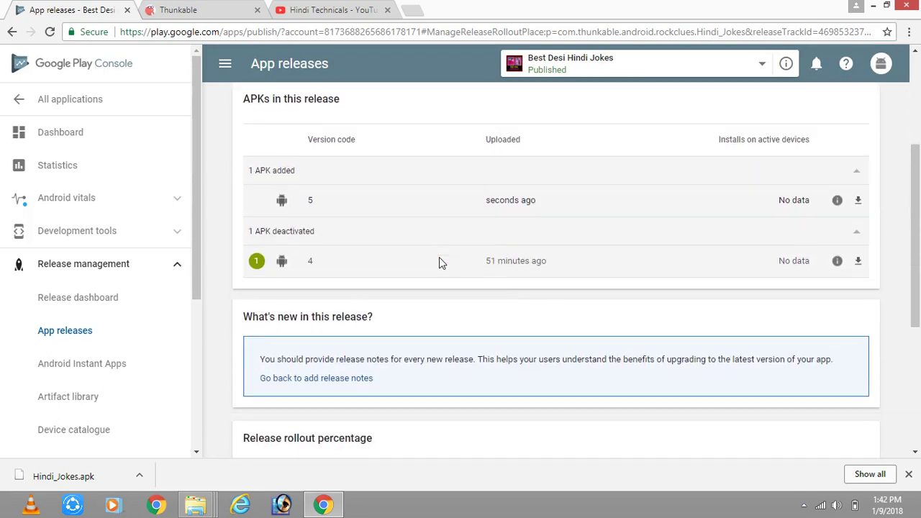
scroll(439, 256, "down", 1)
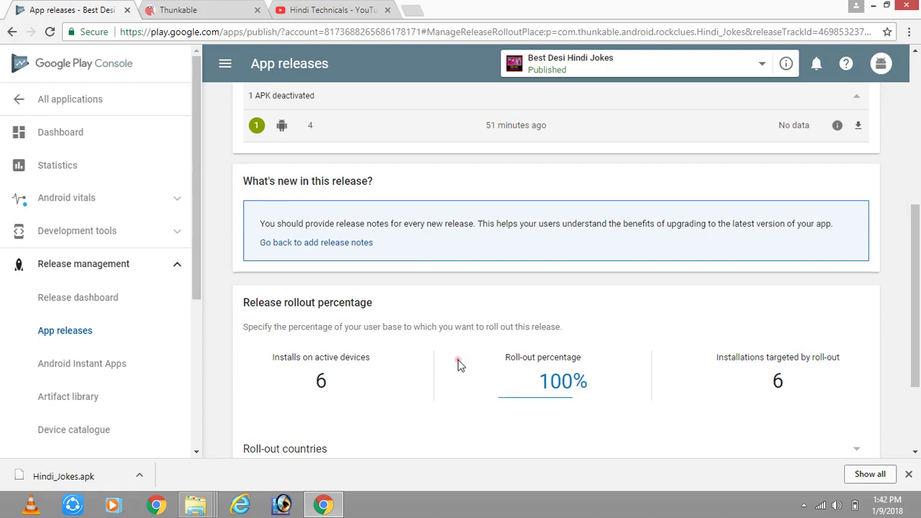
scroll(461, 365, "down", 1)
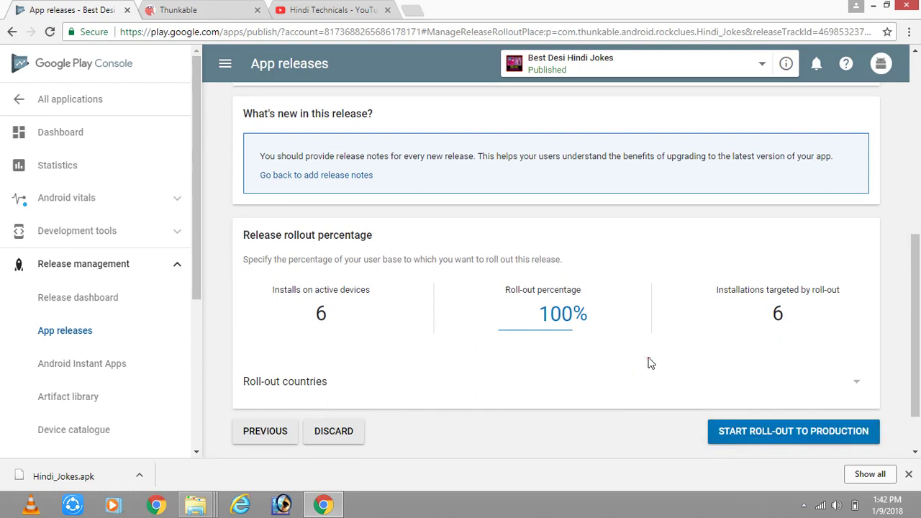
left_click(670, 390)
left_click(670, 388)
left_click(670, 389)
left_click(670, 389)
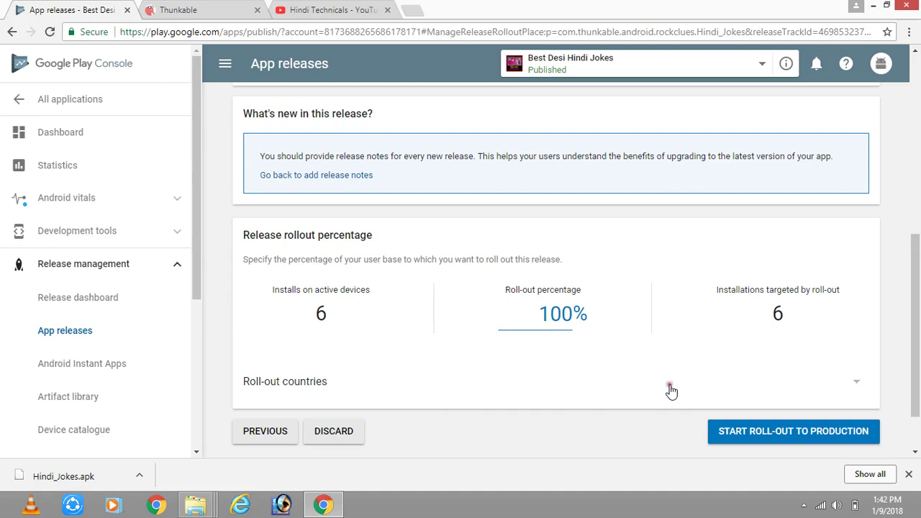
left_click(772, 438)
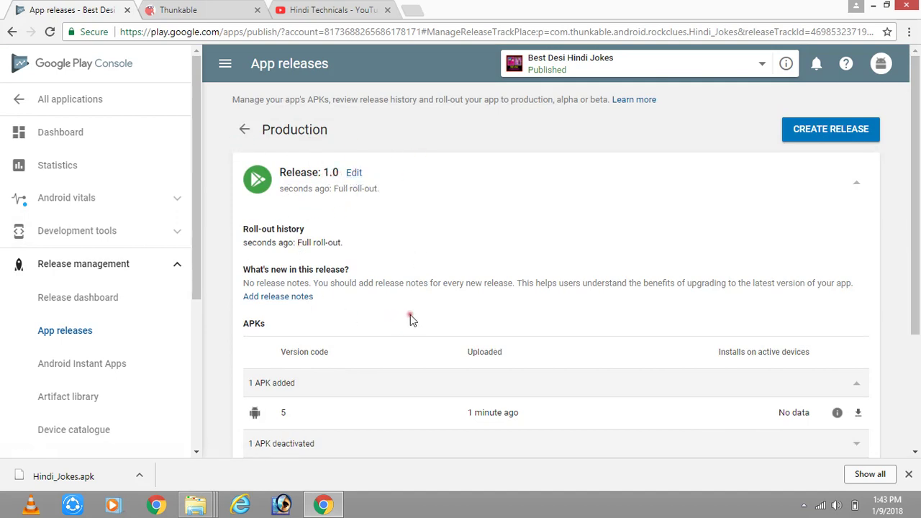
Step: Check the APK details of the rolled-out release on the Production page and return to the list of all applications
scroll(411, 319, "down", 1)
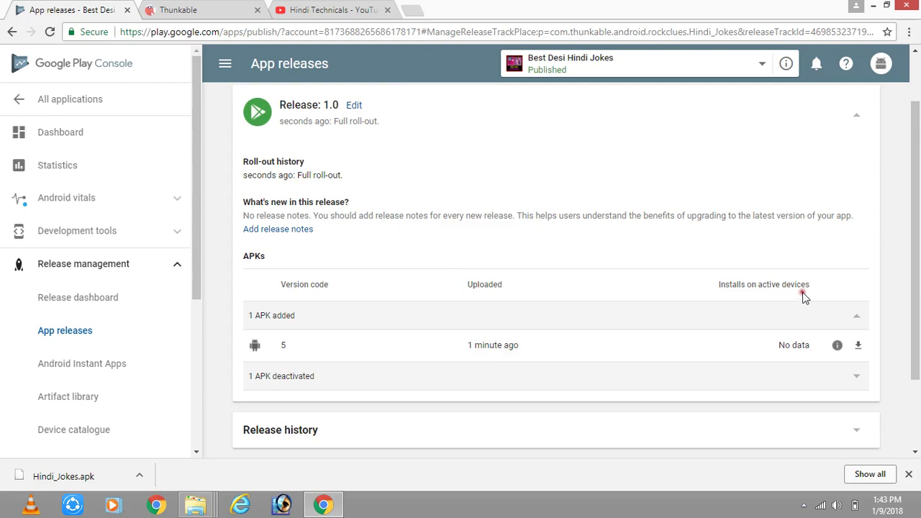
mouse_move(794, 349)
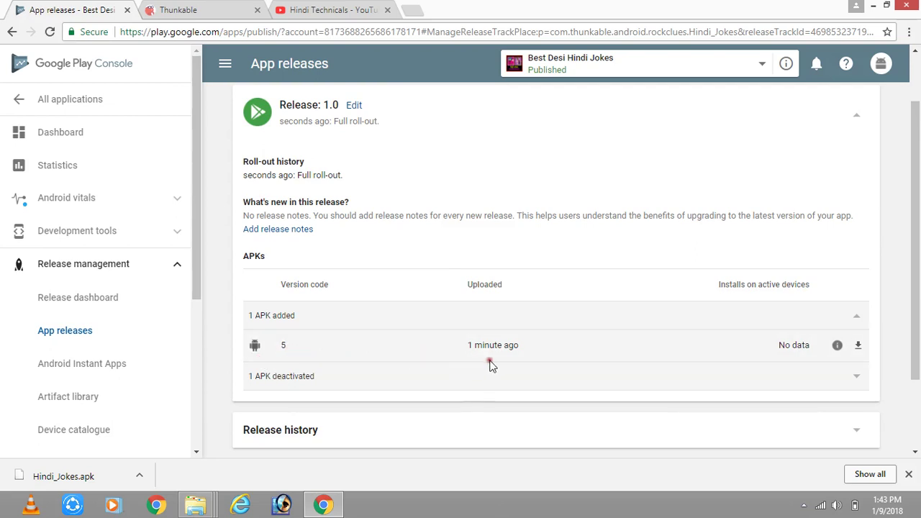
scroll(515, 346, "down", 2)
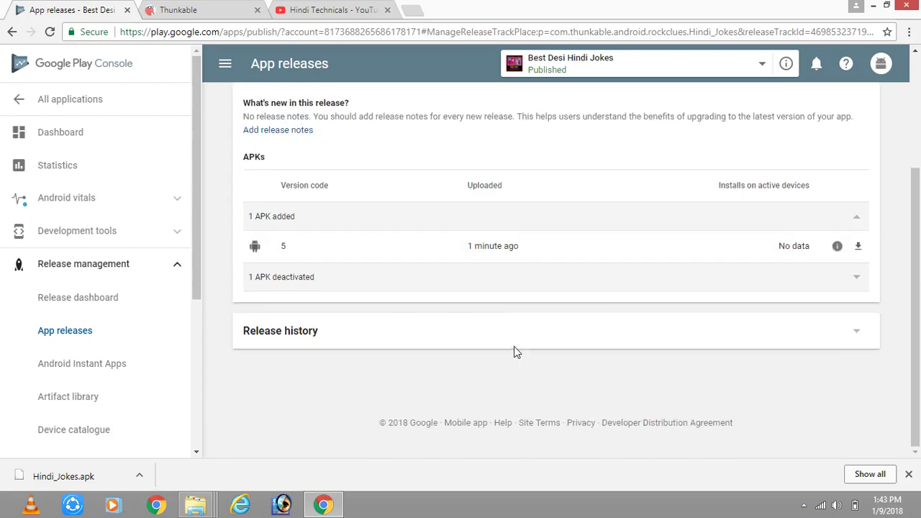
scroll(514, 351, "up", 3)
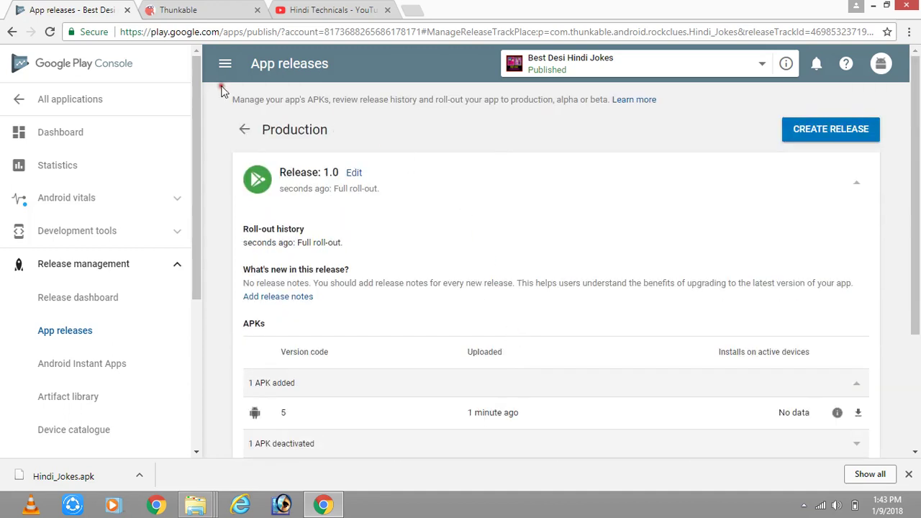
left_click(69, 105)
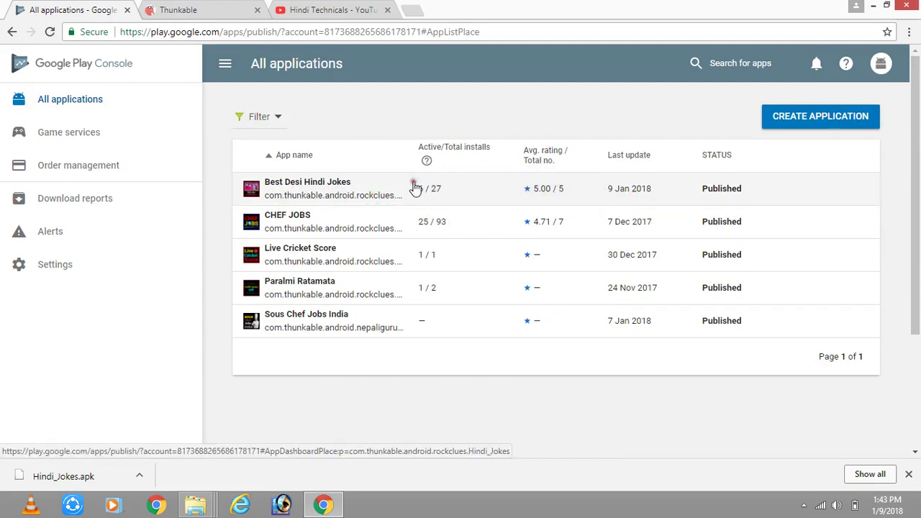
left_click(339, 195)
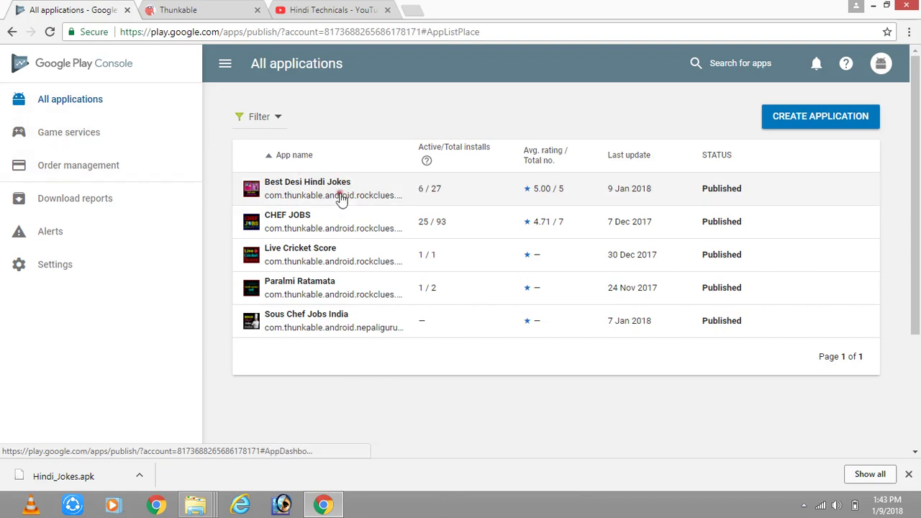
left_click(391, 202)
left_click(351, 181)
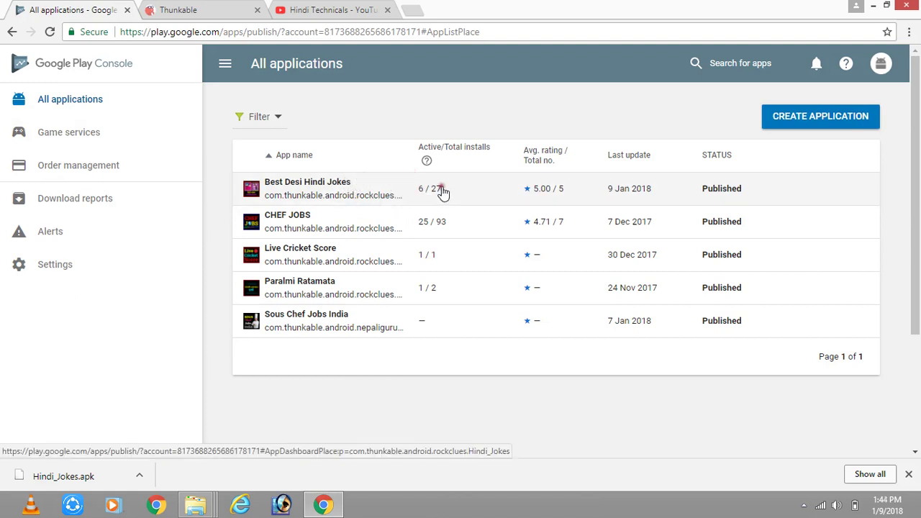
left_click(404, 184)
left_click(402, 186)
left_click(402, 187)
left_click(427, 160)
left_click(510, 140)
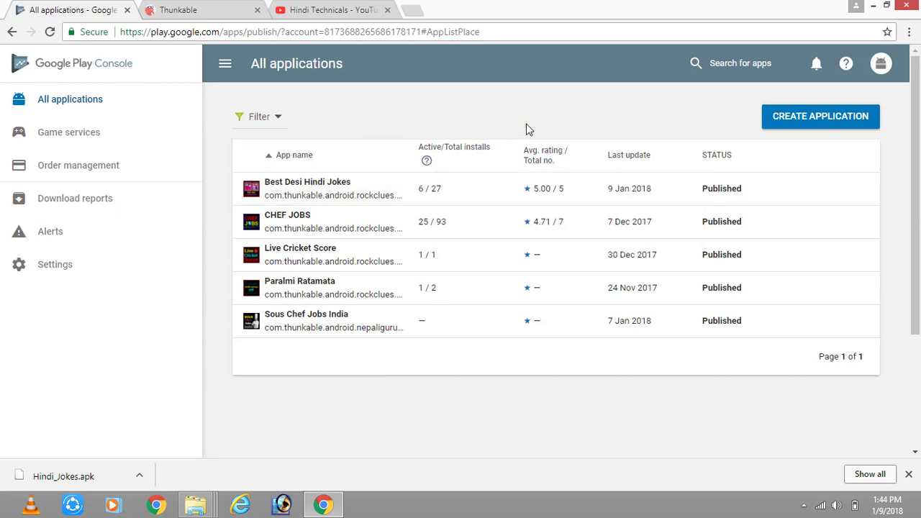
left_click(485, 121)
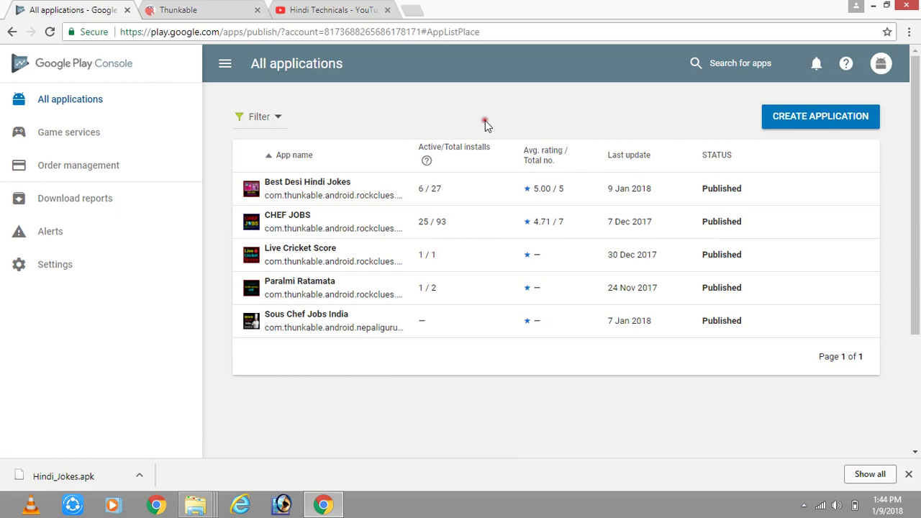
left_click(444, 107)
left_click(358, 108)
Step: Switch to the Hindi Technicals YouTube channel and look over its banner, subscribe option, featured videos, uploads and liked videos
left_click(363, 10)
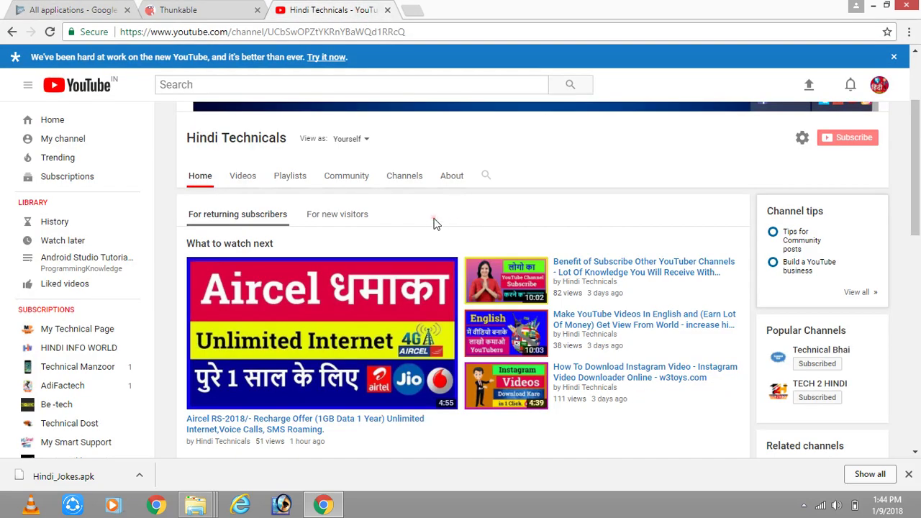
scroll(545, 223, "up", 2)
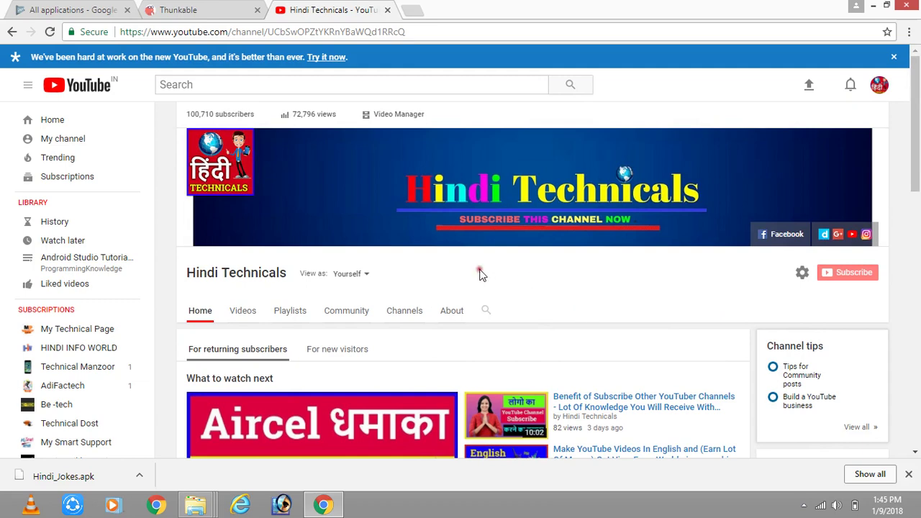
left_click(830, 290)
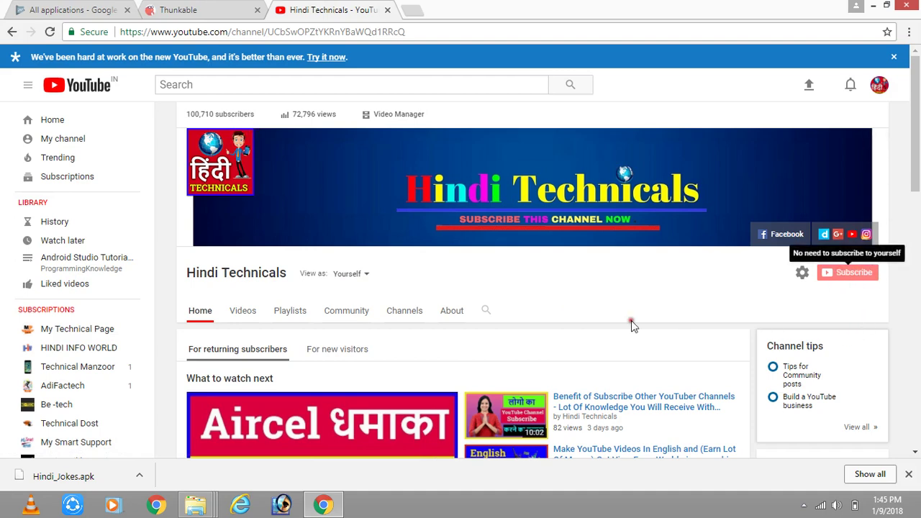
scroll(584, 347, "down", 1)
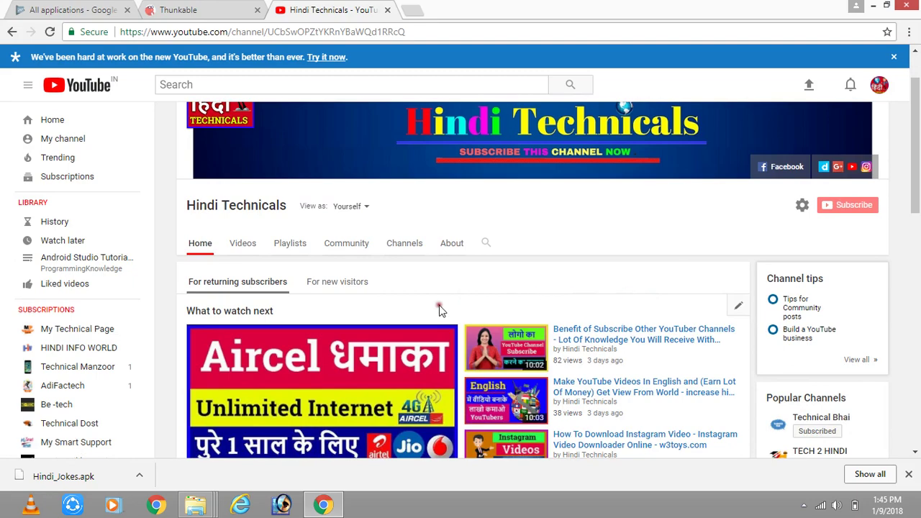
scroll(534, 273, "down", 2)
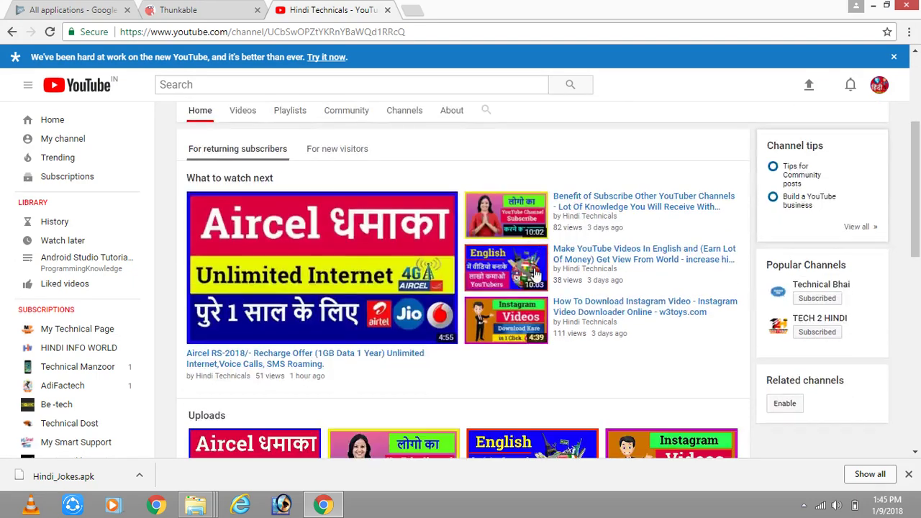
scroll(534, 273, "down", 2)
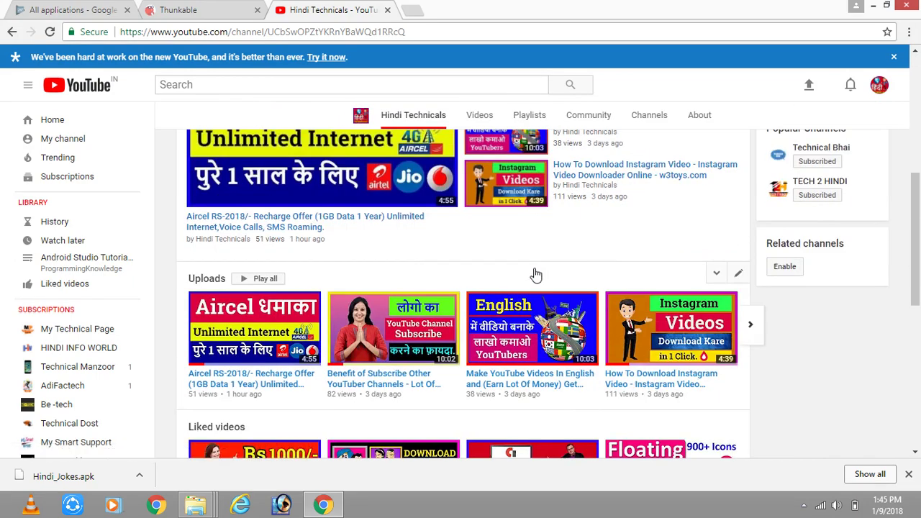
scroll(536, 274, "down", 1)
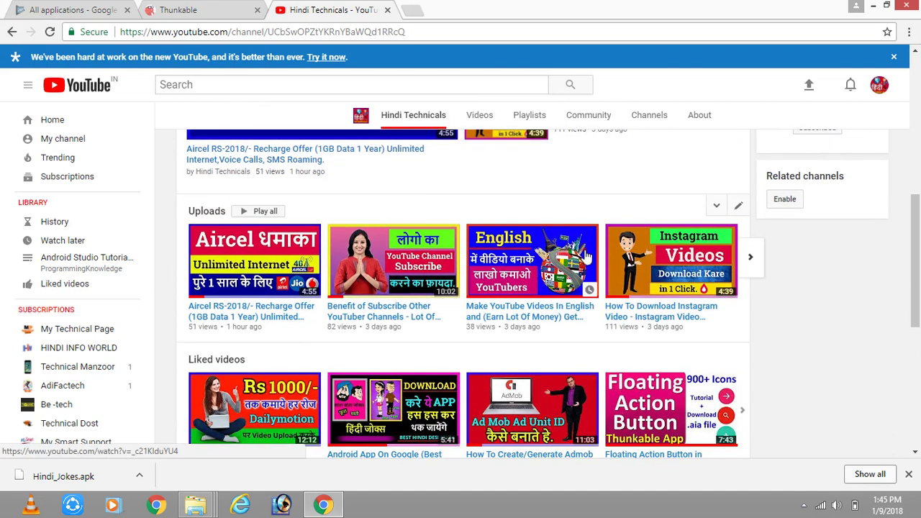
left_click(642, 180)
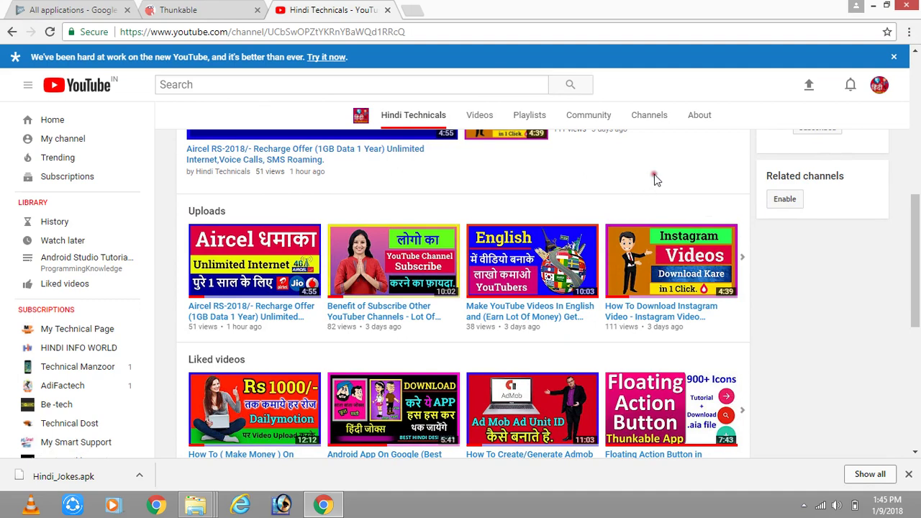
left_click(687, 167)
left_click(687, 167)
left_click(732, 164)
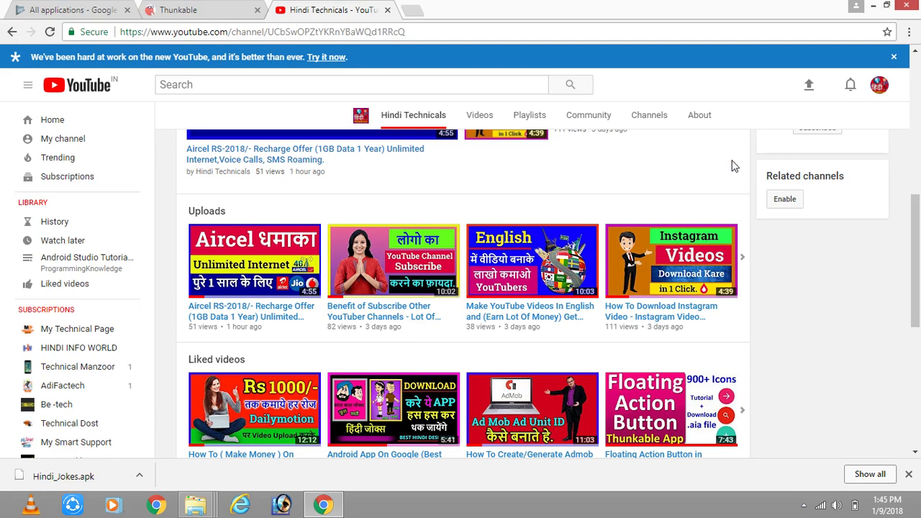